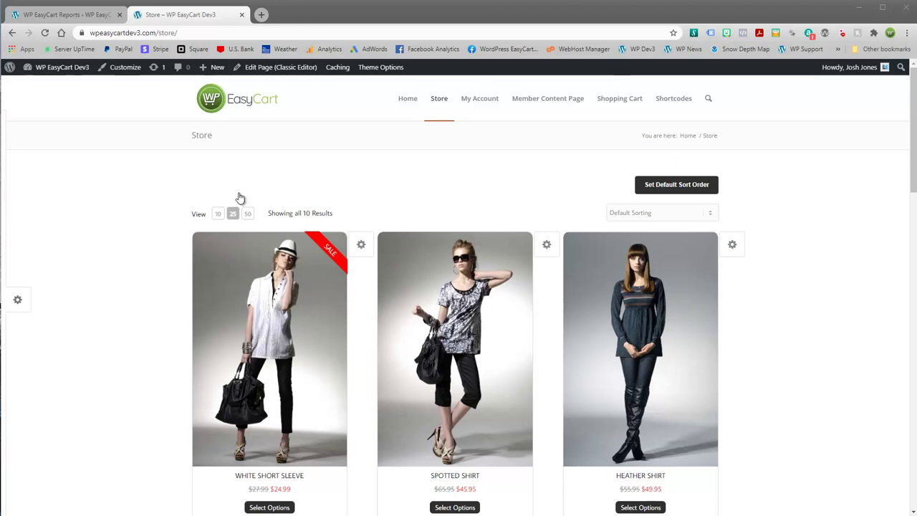
pyautogui.scroll(-2, 349, 291)
pyautogui.scroll(-5, 348, 292)
pyautogui.scroll(7, 344, 308)
pyautogui.click(63, 15)
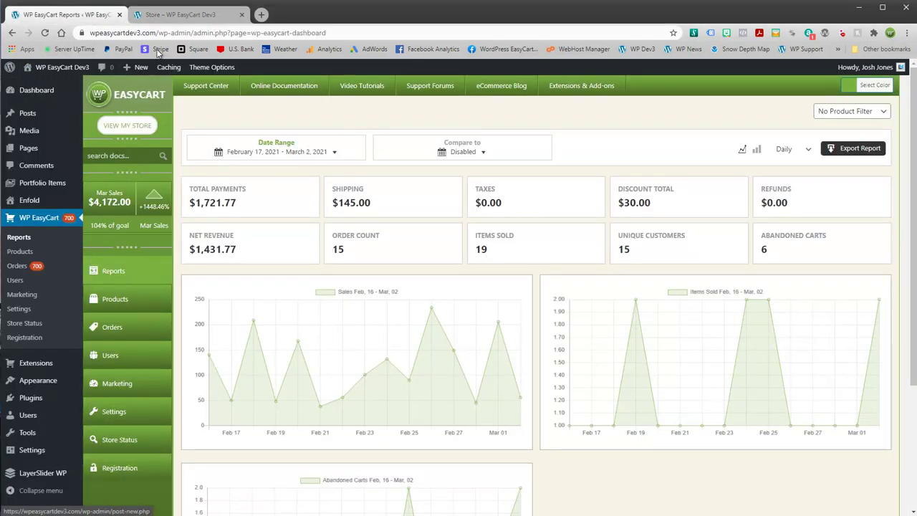
pyautogui.click(172, 16)
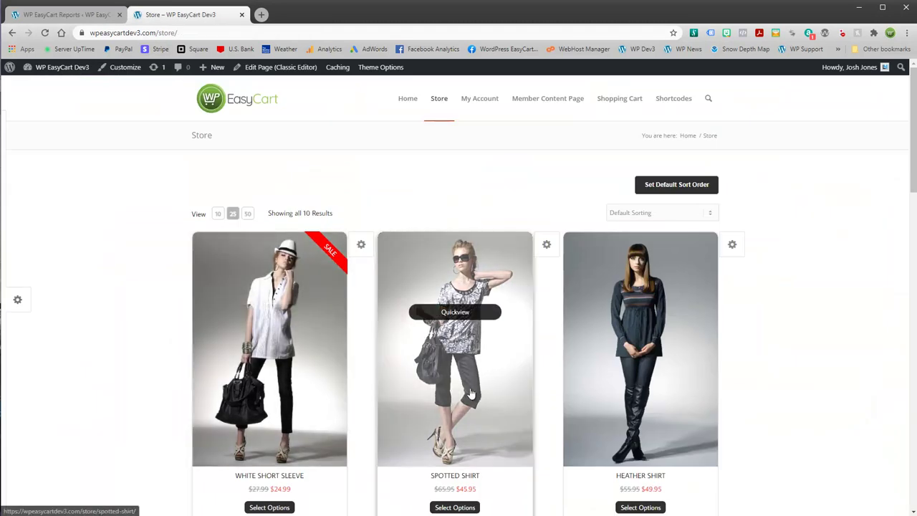
# - Add one Spotted Shirt in size M to the shopping cart from its product page
pyautogui.click(466, 385)
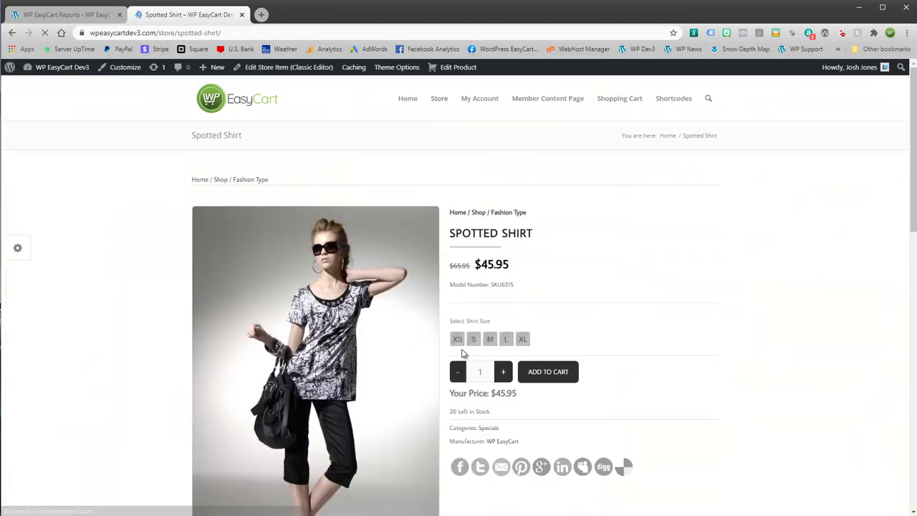
pyautogui.click(490, 339)
pyautogui.click(528, 370)
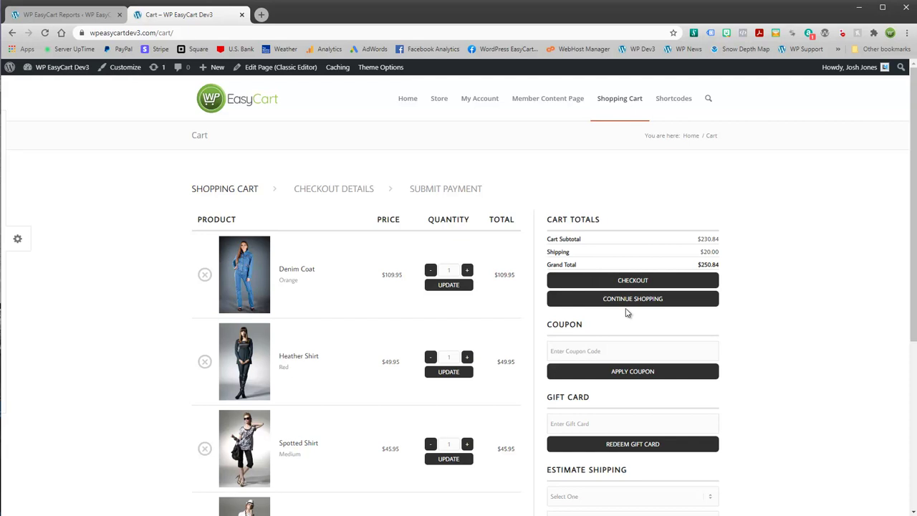
# - Proceed from the cart to the checkout details and set the billing country to United States
pyautogui.scroll(-2, 641, 308)
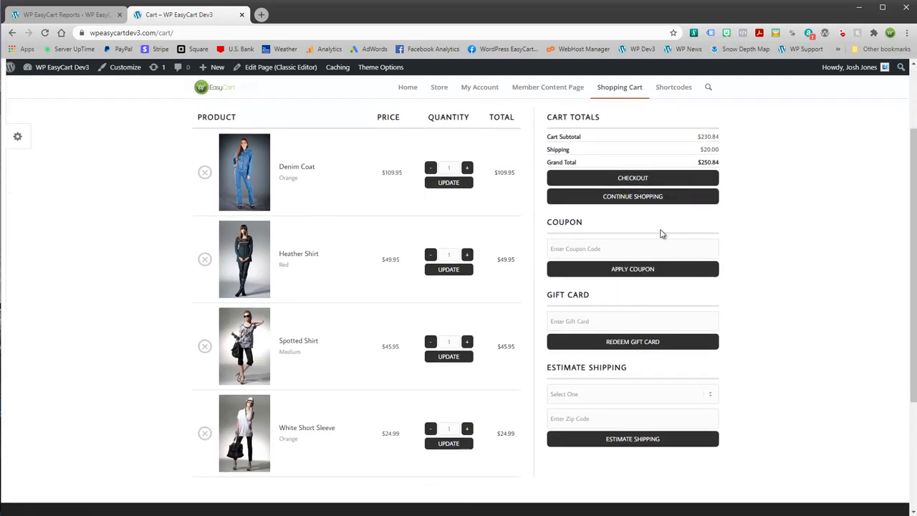
pyautogui.click(626, 180)
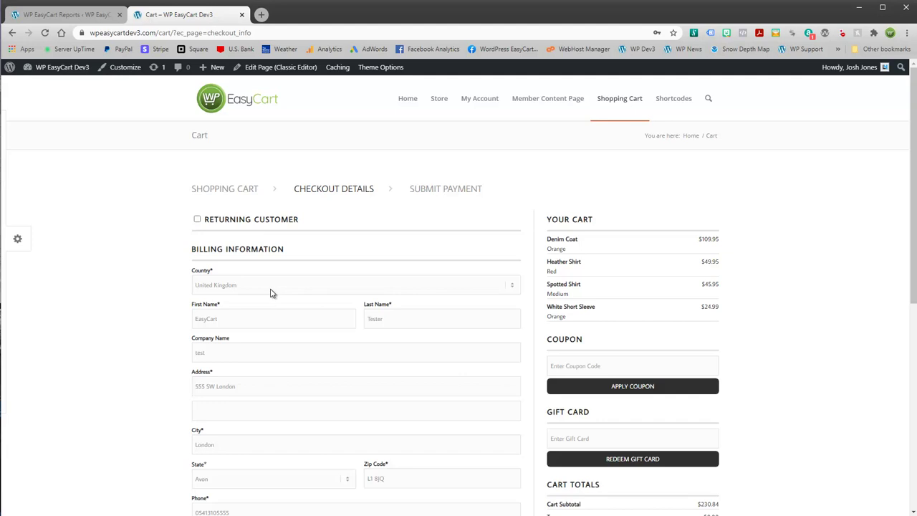
pyautogui.click(240, 286)
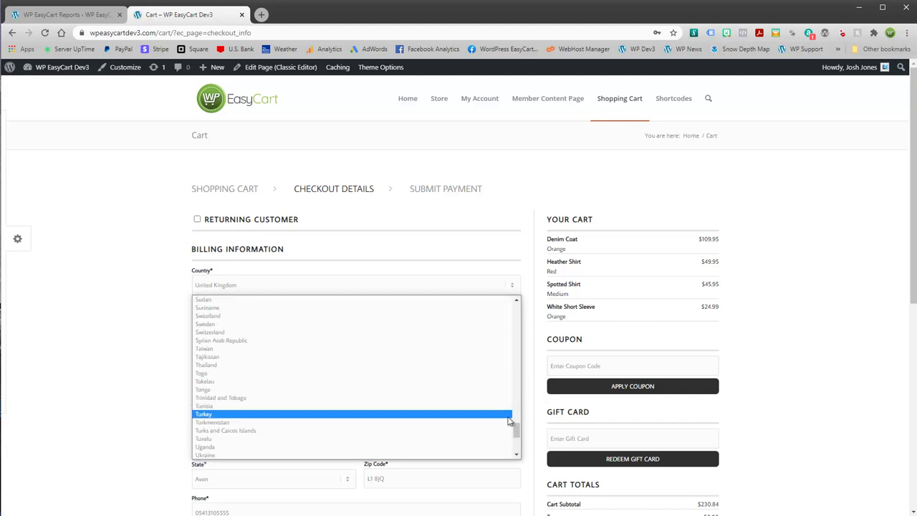
pyautogui.moveTo(521, 432); pyautogui.dragTo(521, 294)
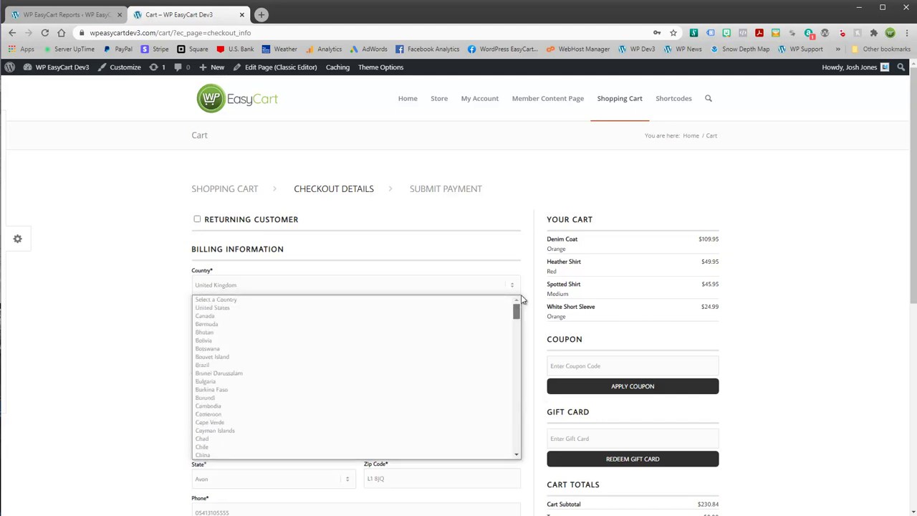
pyautogui.click(208, 308)
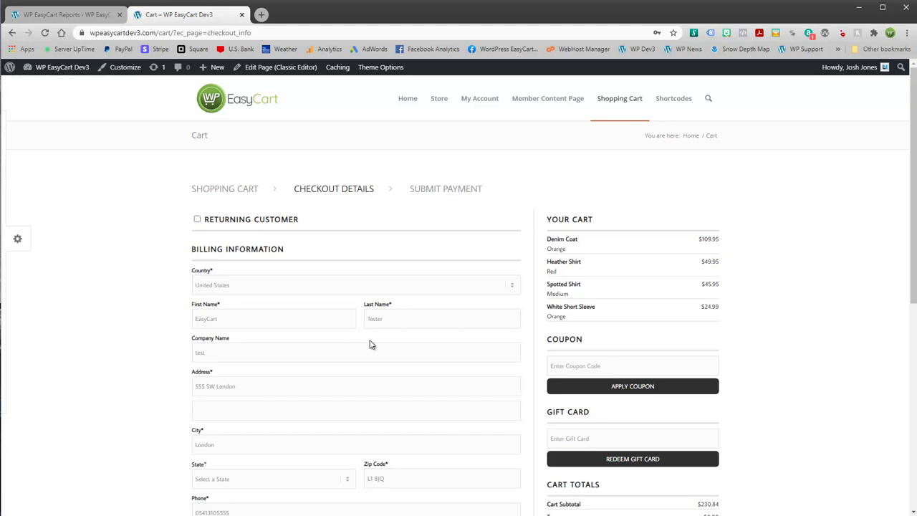
# - Clear the billing first name and autofill the billing details with the saved Canadian test address
pyautogui.click(230, 323)
pyautogui.moveTo(231, 318); pyautogui.dragTo(197, 319)
pyautogui.rightClick(226, 321)
pyautogui.click(213, 320)
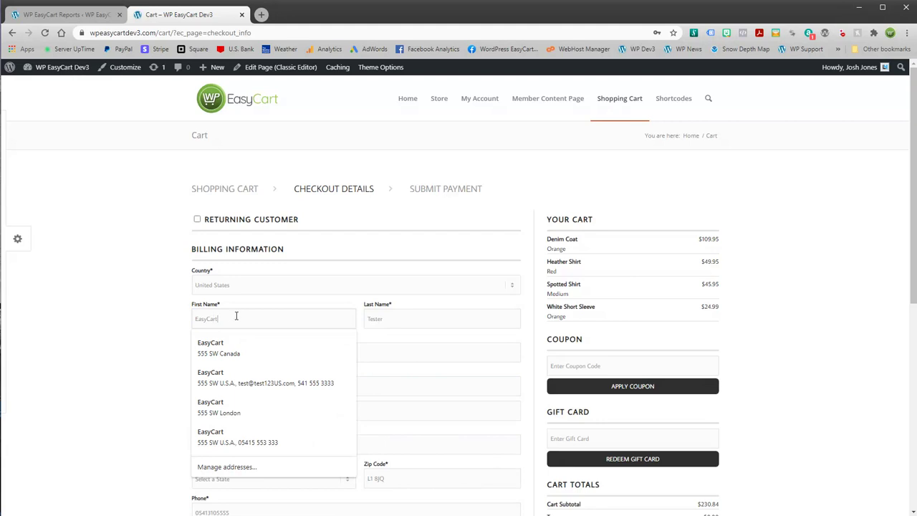
pyautogui.press('BackSpace')
pyautogui.click(227, 318)
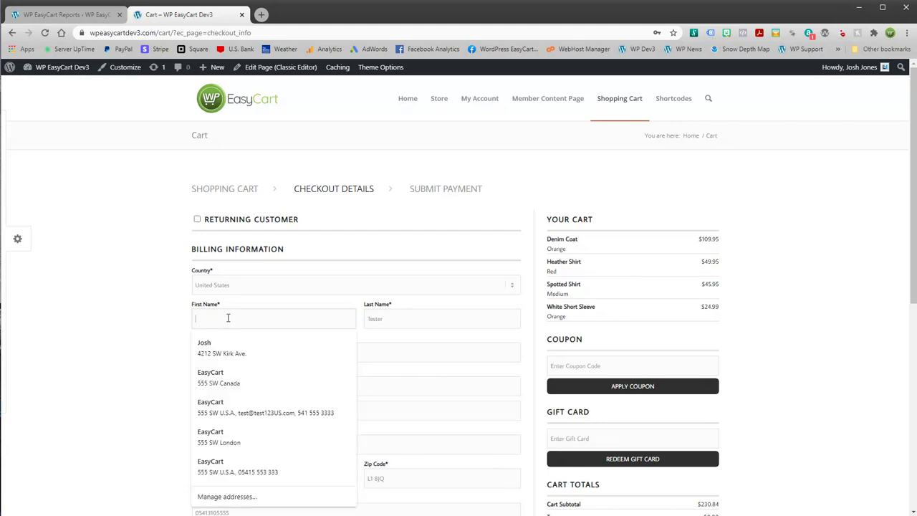
pyautogui.click(228, 390)
pyautogui.scroll(-3, 297, 424)
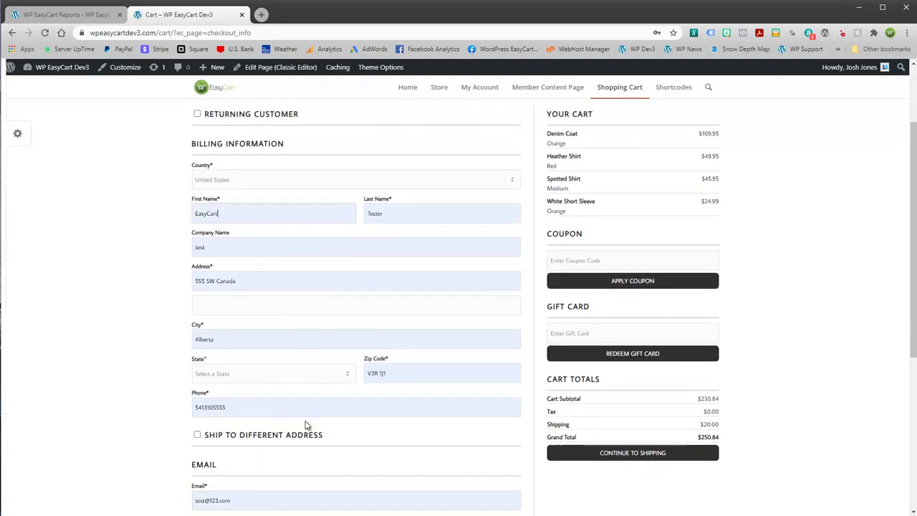
pyautogui.scroll(3, 329, 262)
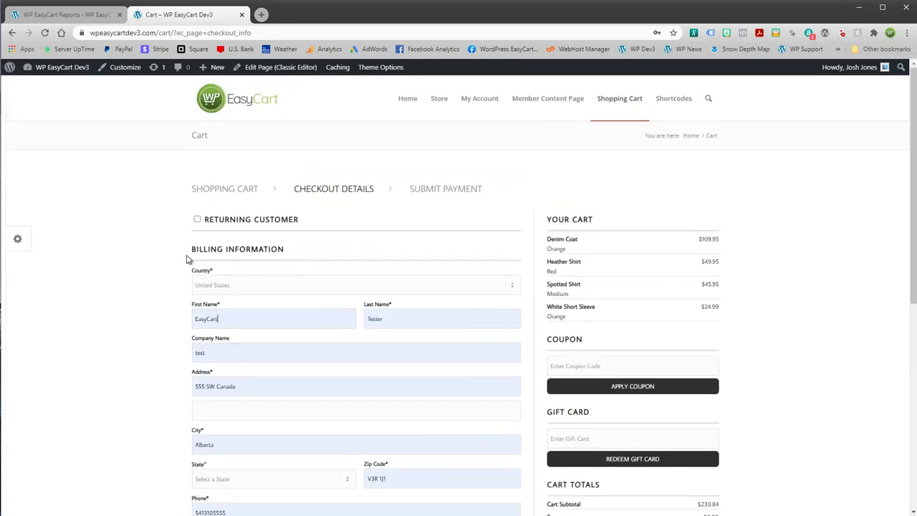
# - Look through the billing country choices from beginning to end, keeping the current country selected
pyautogui.scroll(-2, 223, 352)
pyautogui.click(225, 185)
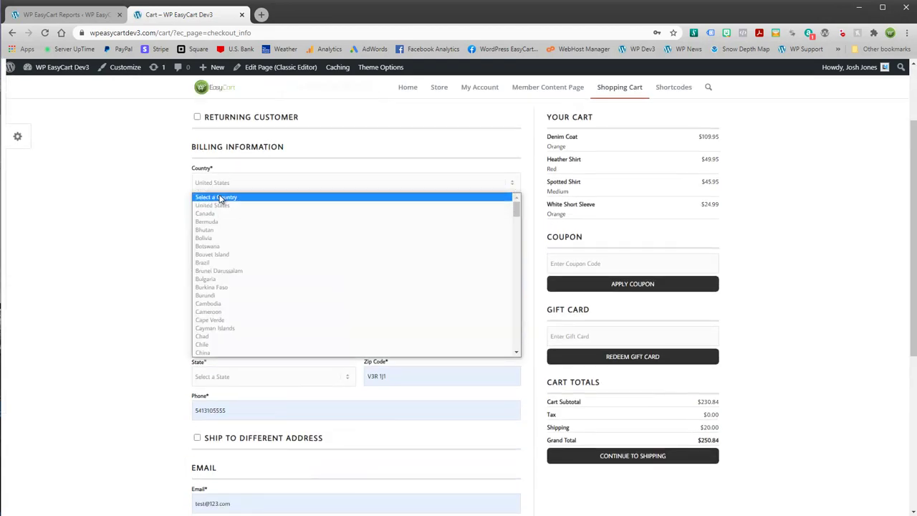
pyautogui.moveTo(517, 215)
pyautogui.mouseDown()
pyautogui.moveTo(524, 322)
pyautogui.moveTo(522, 203)
pyautogui.mouseUp()
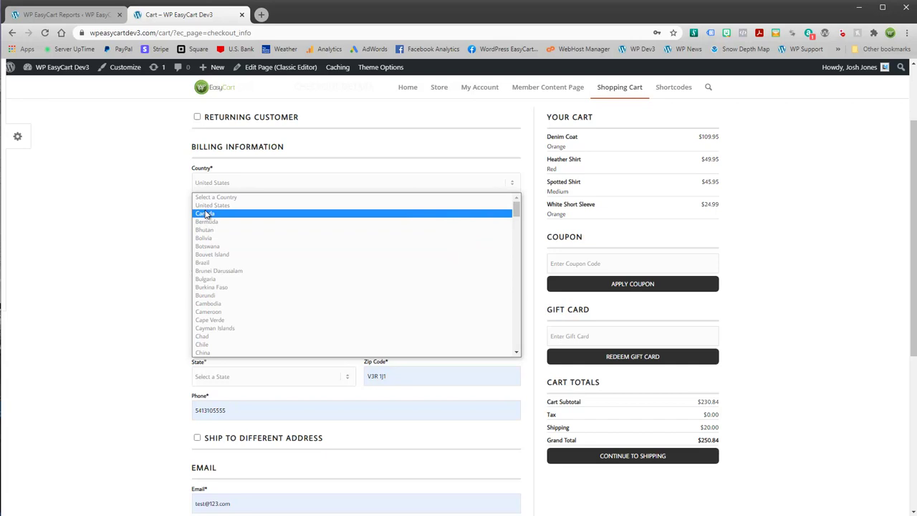
pyautogui.moveTo(516, 212); pyautogui.dragTo(515, 341)
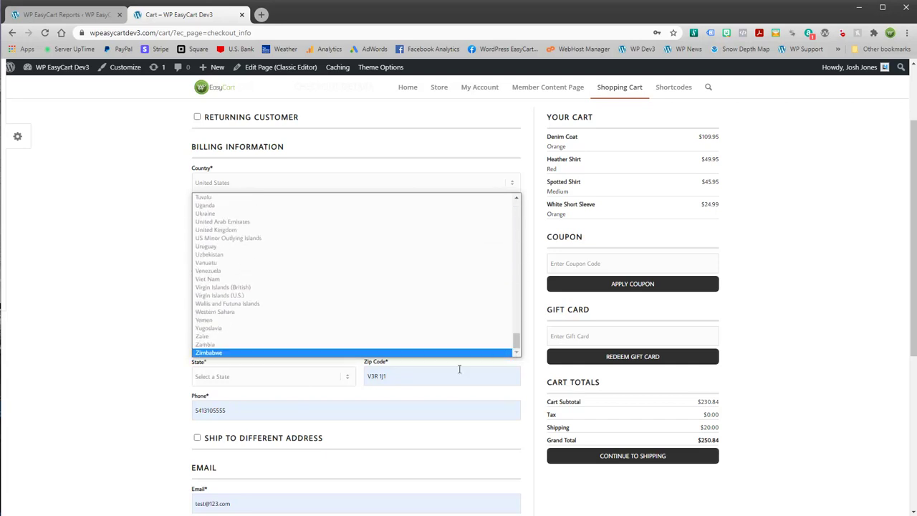
pyautogui.click(121, 360)
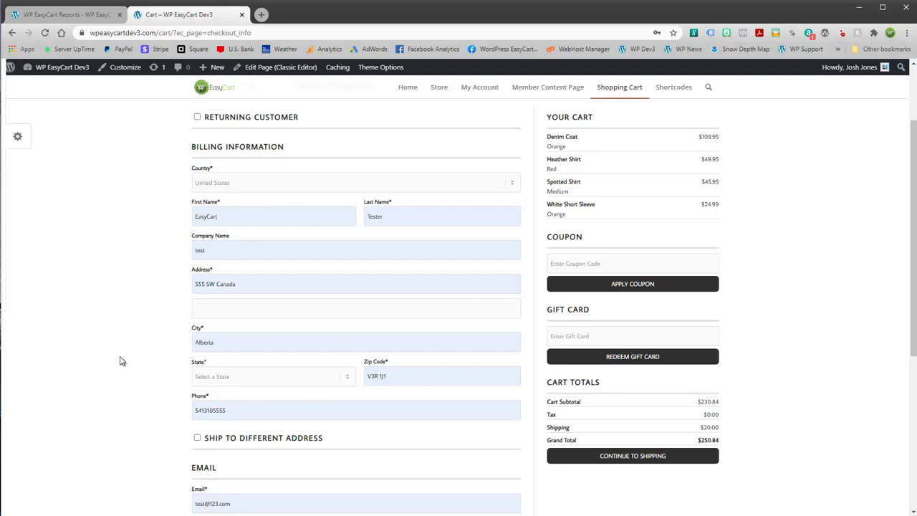
pyautogui.click(221, 184)
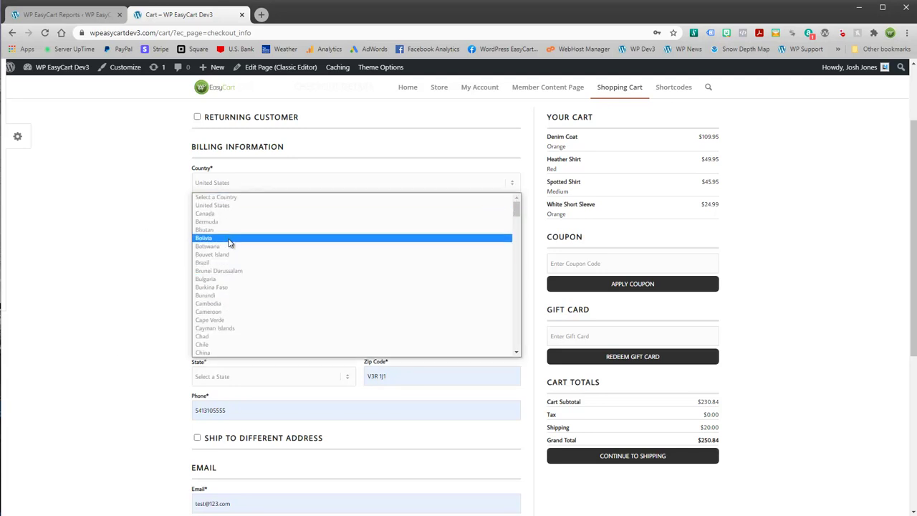
pyautogui.click(112, 228)
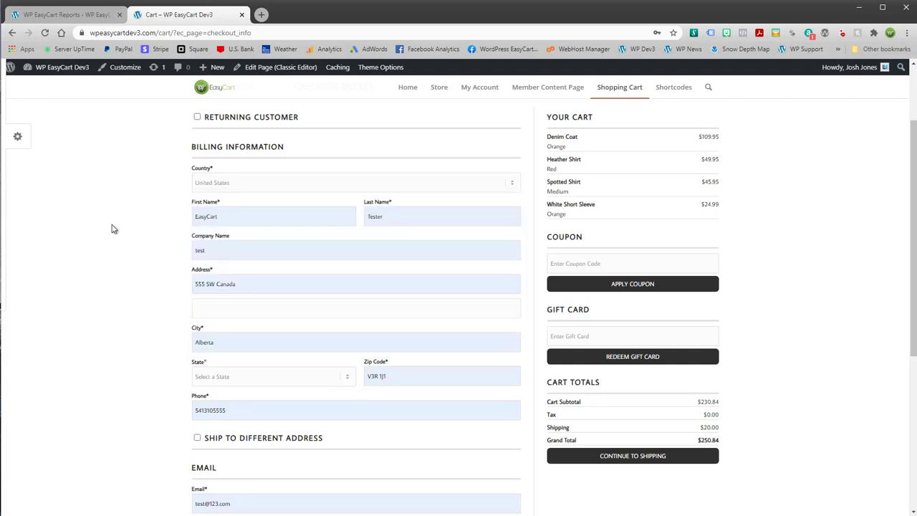
# - Examine the state choices offered for the United States and recheck the billing country choices without changing either
pyautogui.click(209, 385)
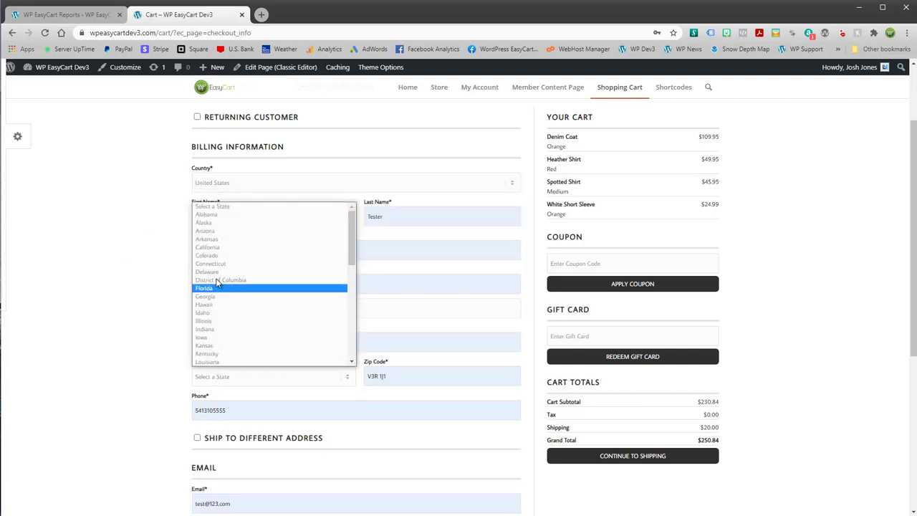
pyautogui.scroll(-1, 350, 242)
pyautogui.scroll(1, 239, 237)
pyautogui.click(141, 281)
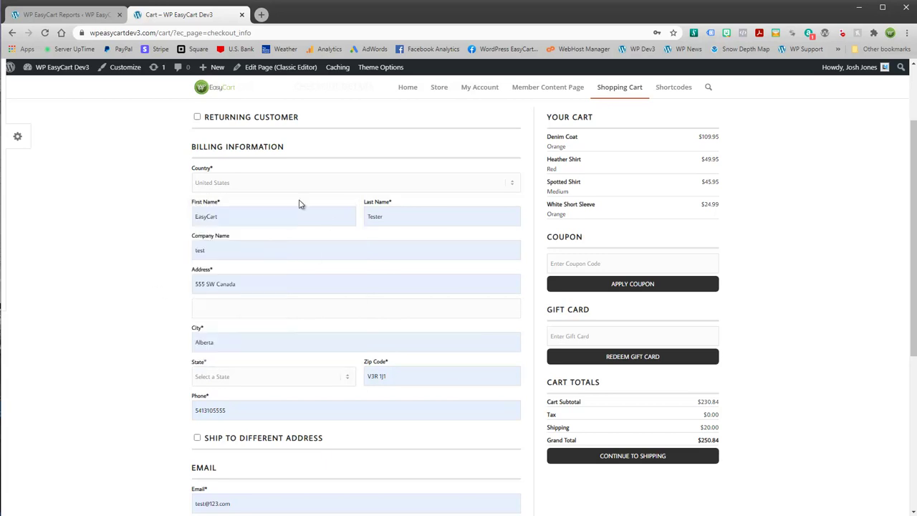
pyautogui.click(281, 186)
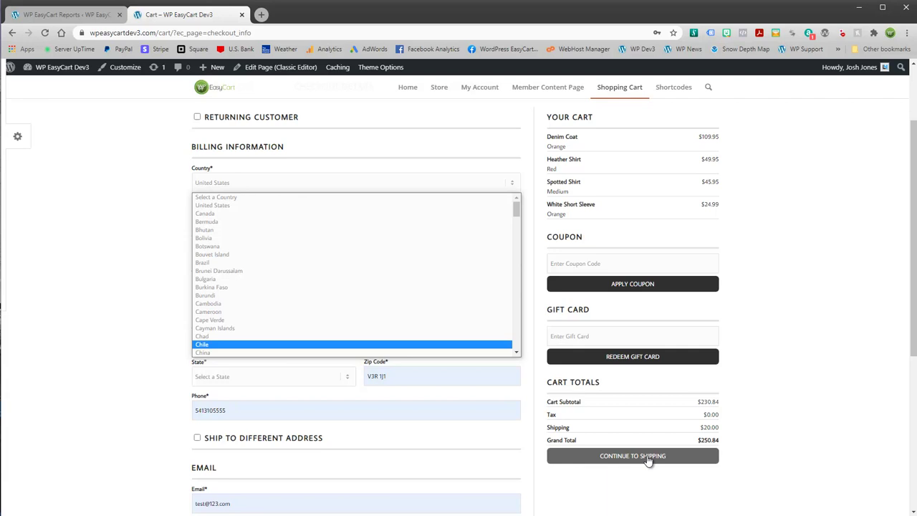
pyautogui.click(136, 193)
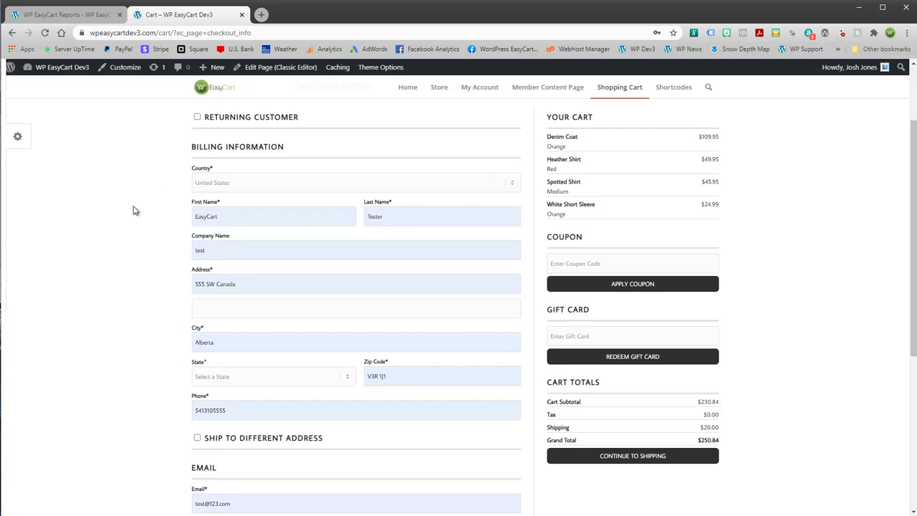
pyautogui.click(206, 186)
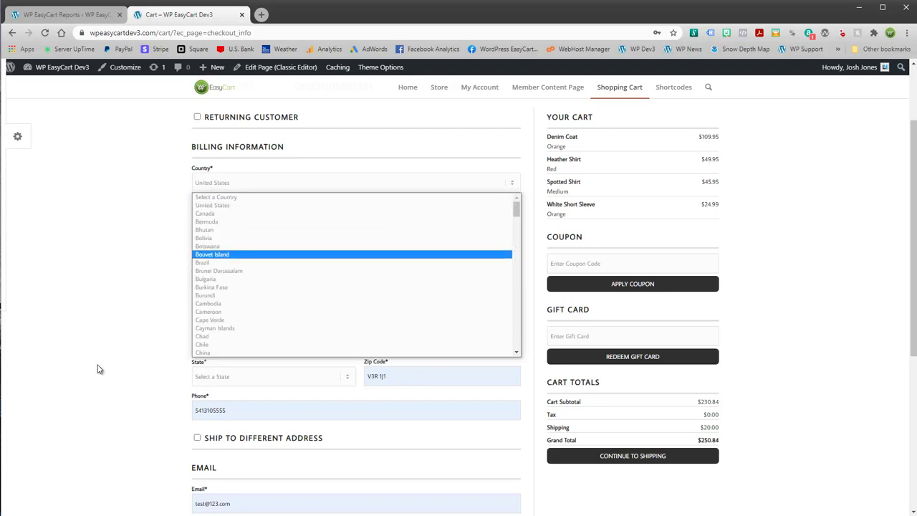
pyautogui.click(106, 208)
# - Switch to the WP EasyCart admin and open the Countries management page in its settings
pyautogui.click(70, 16)
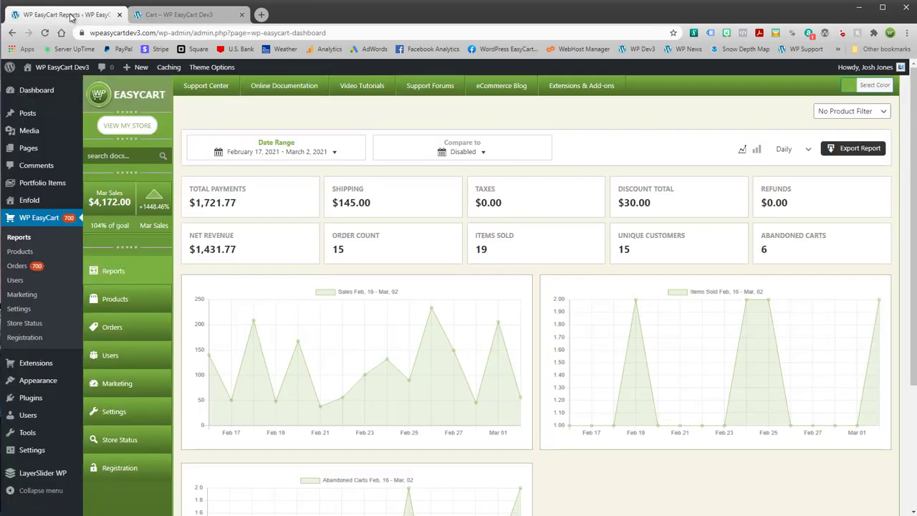
pyautogui.click(115, 413)
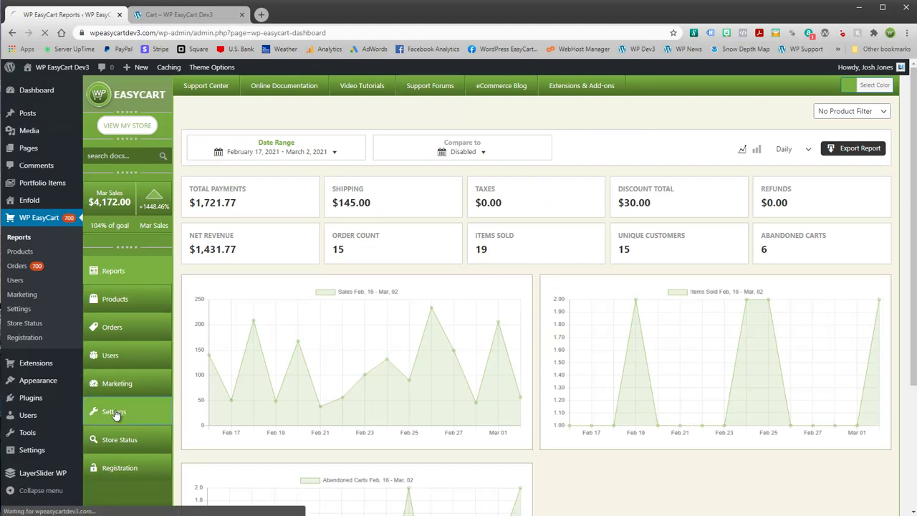
pyautogui.scroll(-3, 114, 413)
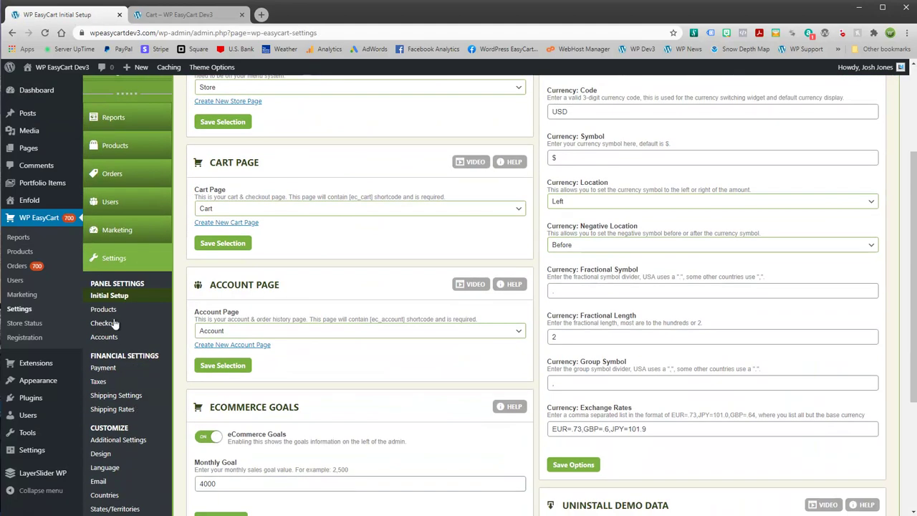
pyautogui.scroll(-1, 106, 464)
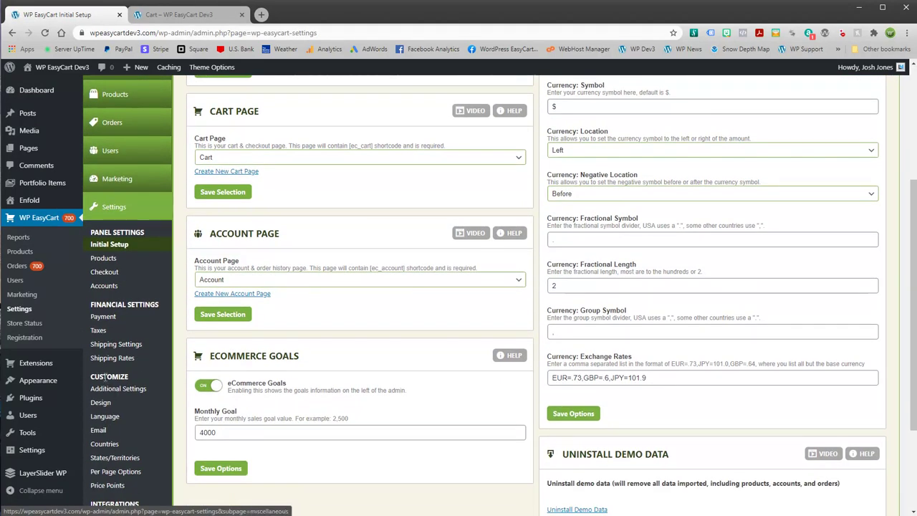
pyautogui.scroll(-2, 104, 402)
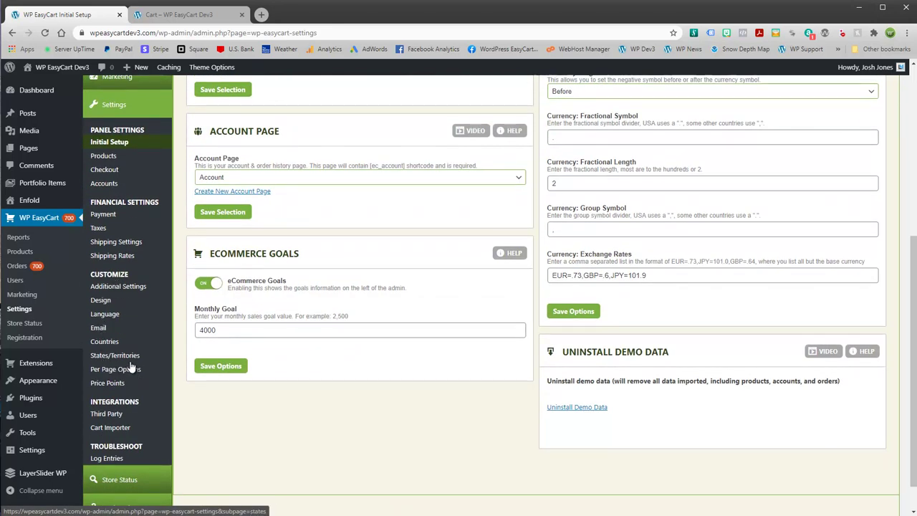
pyautogui.click(104, 344)
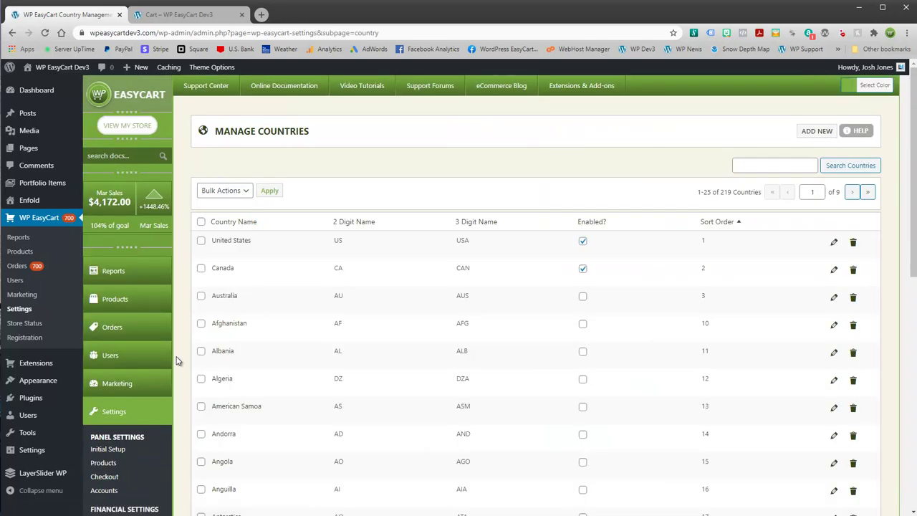
# - Review the first page of the countries list, checking which countries are enabled for the store
pyautogui.scroll(-2, 416, 386)
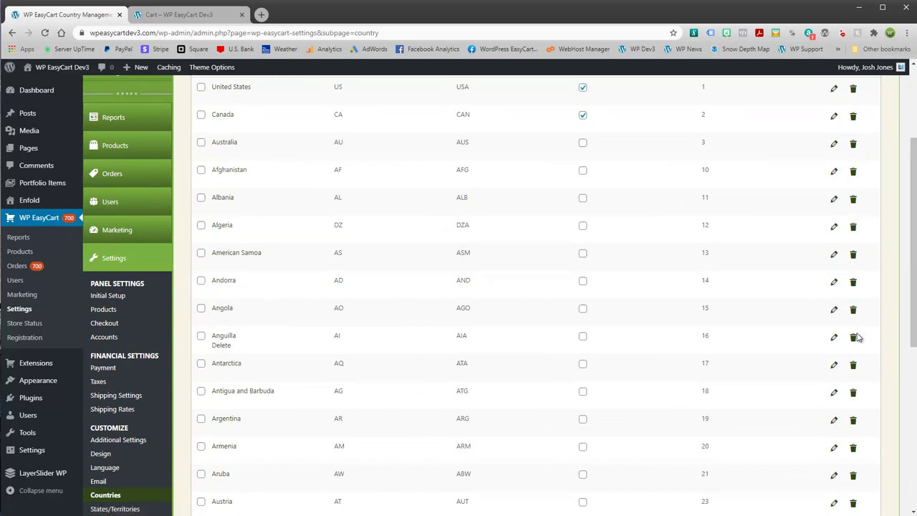
pyautogui.scroll(-1, 911, 269)
pyautogui.scroll(-4, 911, 268)
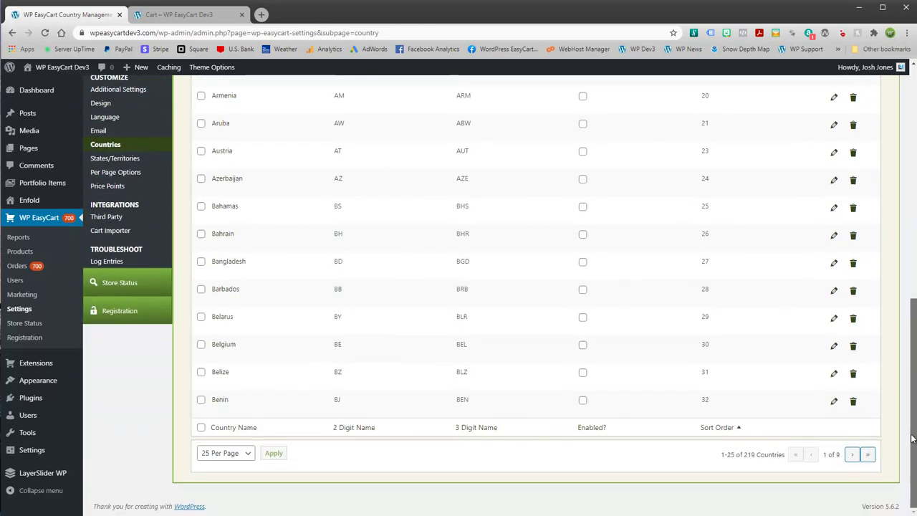
pyautogui.scroll(6, 911, 287)
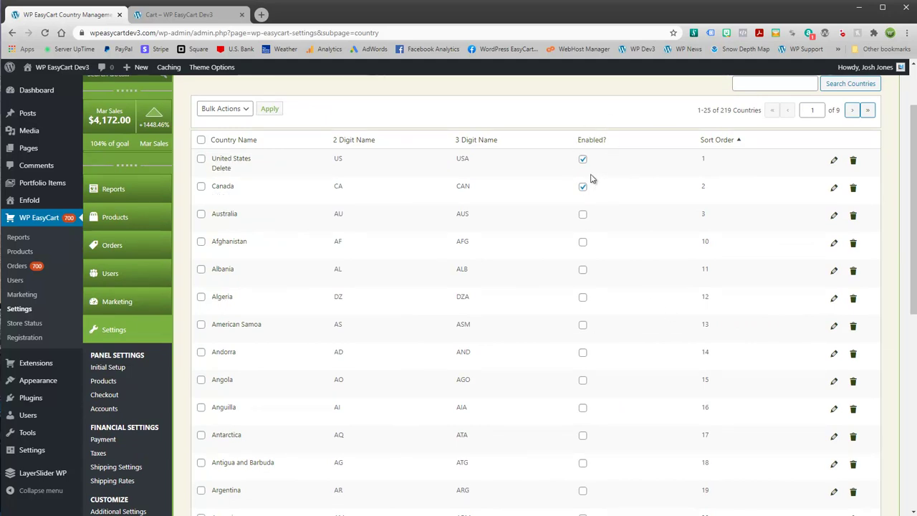
# - Set the countries list to 250 per page and look through the full list
pyautogui.scroll(-4, 393, 297)
pyautogui.scroll(-2, 329, 366)
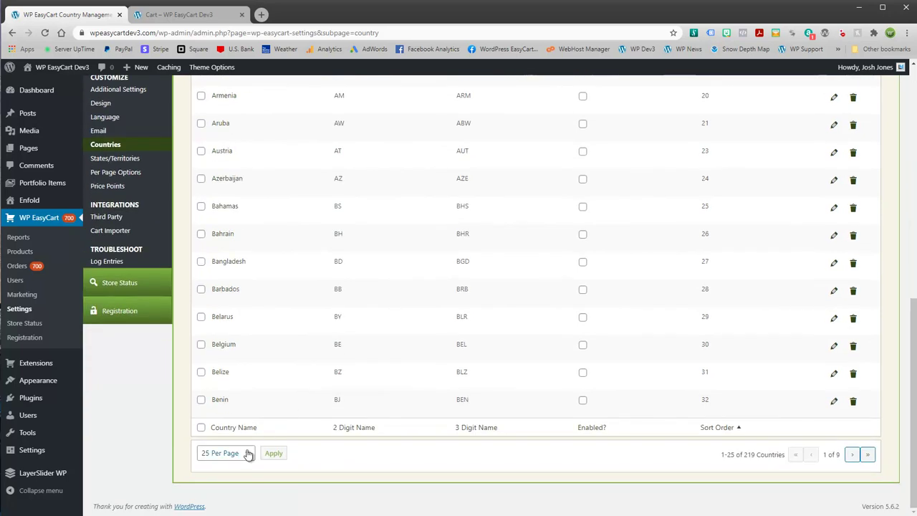
pyautogui.click(246, 452)
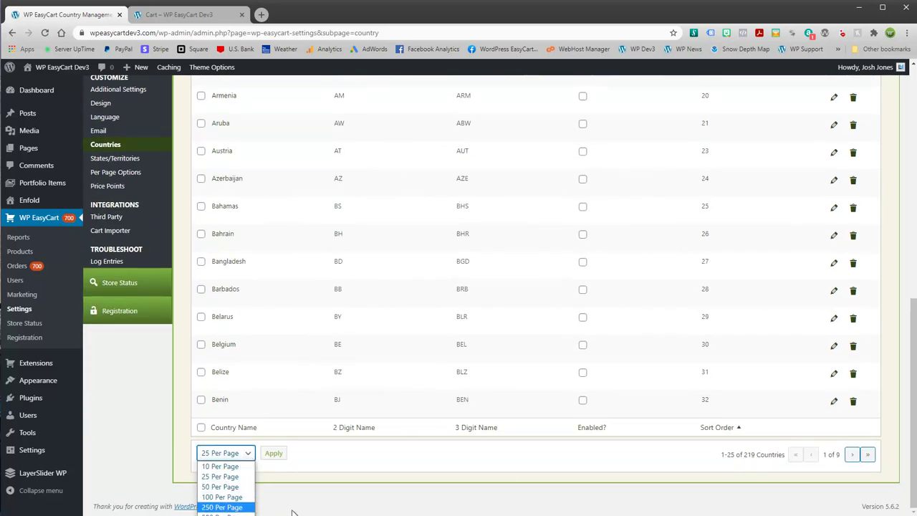
pyautogui.click(208, 507)
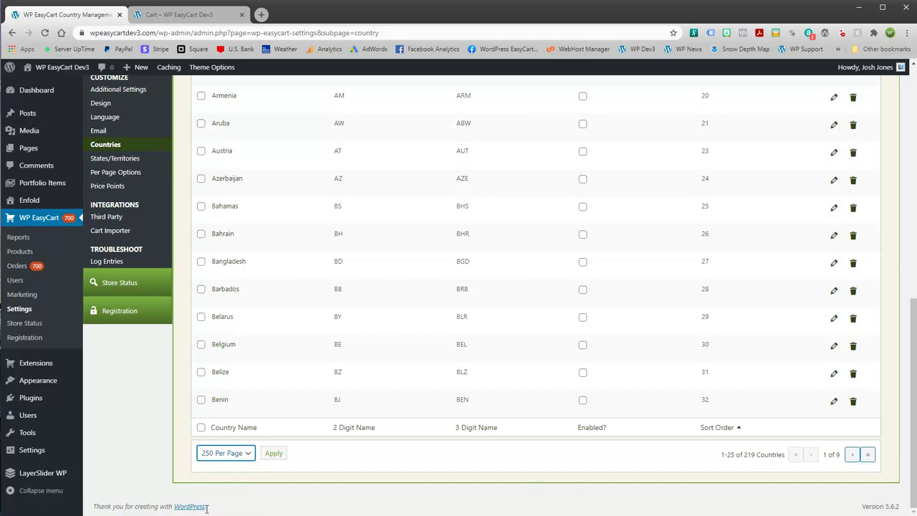
pyautogui.click(273, 455)
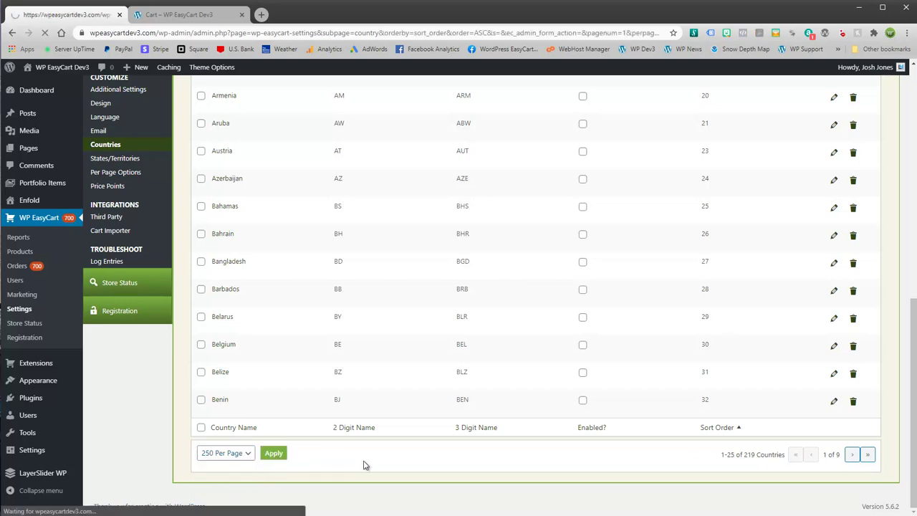
pyautogui.moveTo(911, 92)
pyautogui.mouseDown()
pyautogui.moveTo(907, 380)
pyautogui.moveTo(892, 457)
pyautogui.moveTo(907, 495)
pyautogui.moveTo(914, 224)
pyautogui.moveTo(901, 81)
pyautogui.mouseUp()
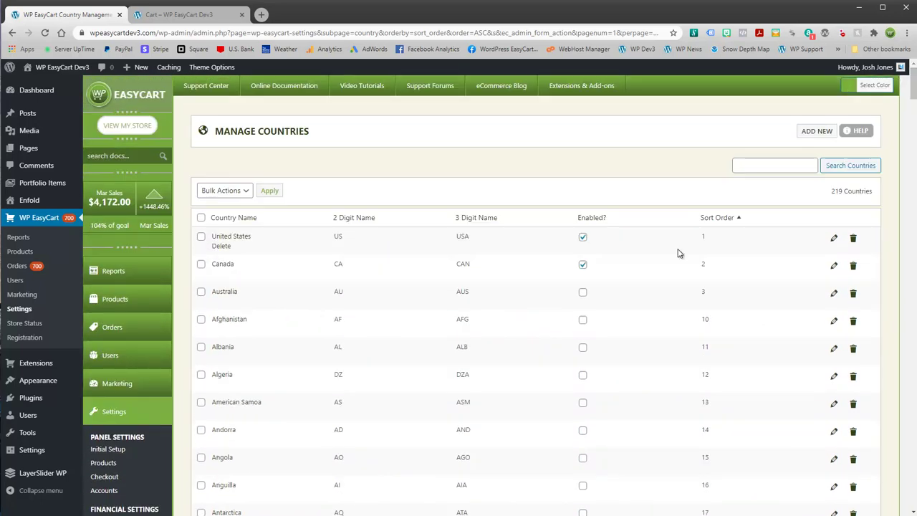
pyautogui.moveTo(907, 92)
pyautogui.mouseDown()
pyautogui.moveTo(912, 473)
pyautogui.moveTo(909, 80)
pyautogui.mouseUp()
pyautogui.moveTo(887, 94)
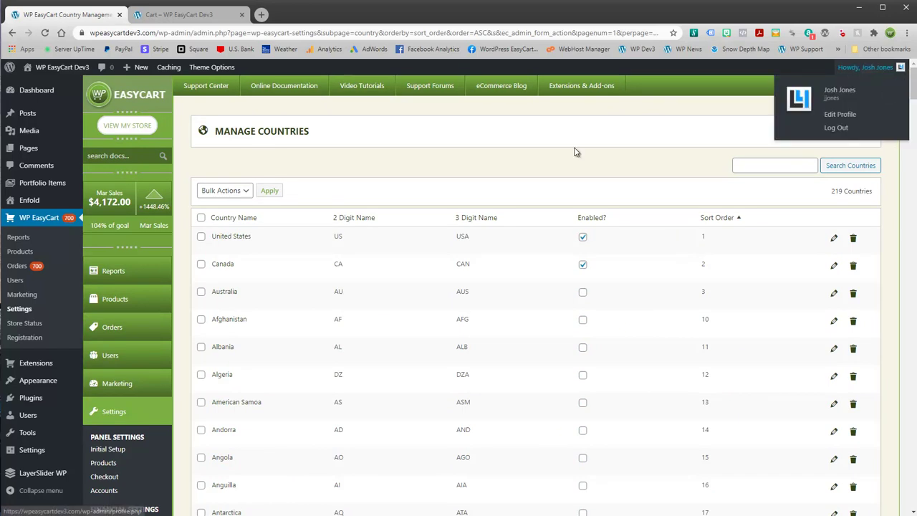
# - Bulk-disable every country in the list except United States, Canada and Australia
pyautogui.click(201, 218)
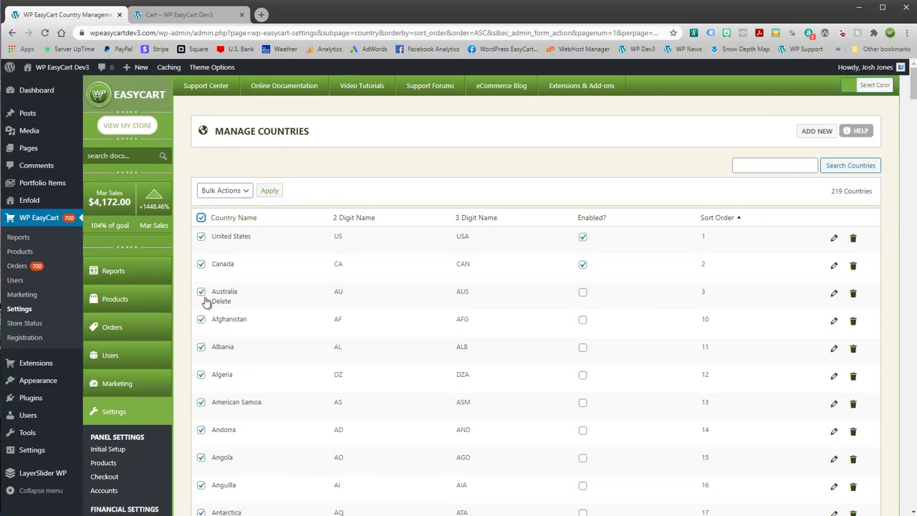
pyautogui.click(201, 237)
pyautogui.click(201, 264)
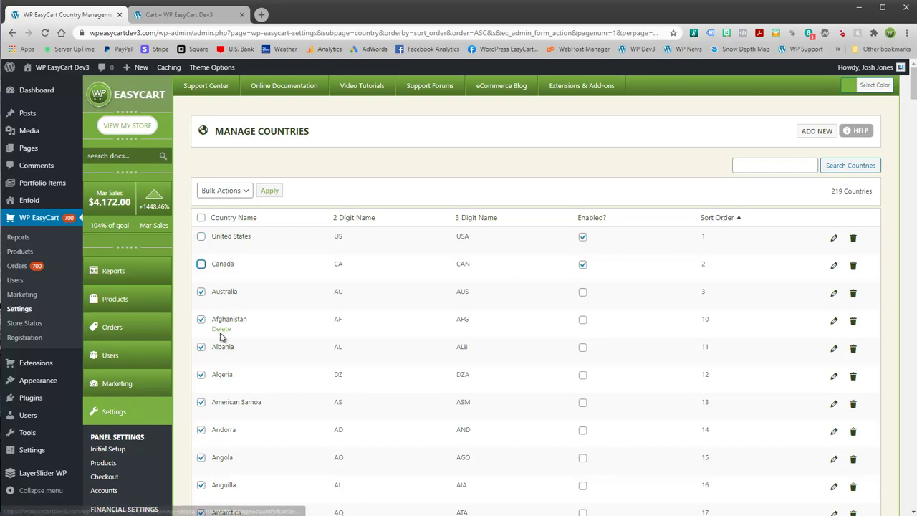
pyautogui.click(201, 292)
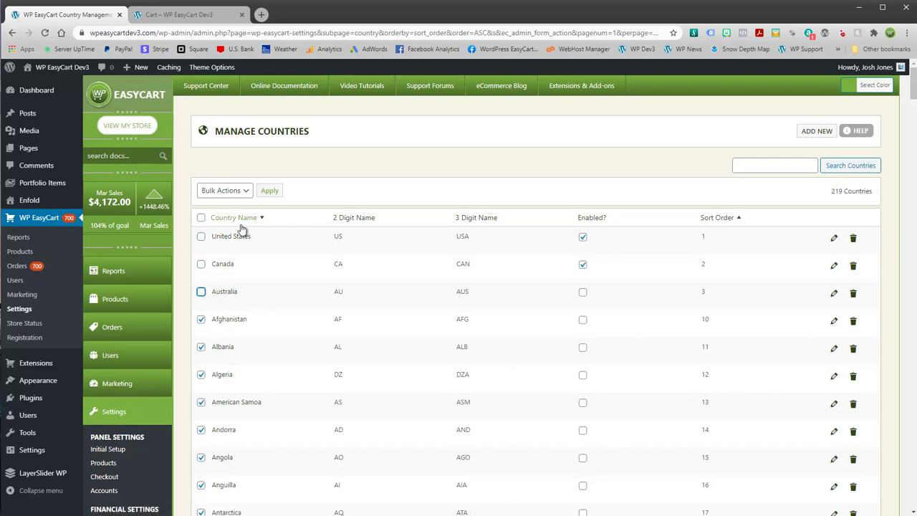
pyautogui.click(234, 193)
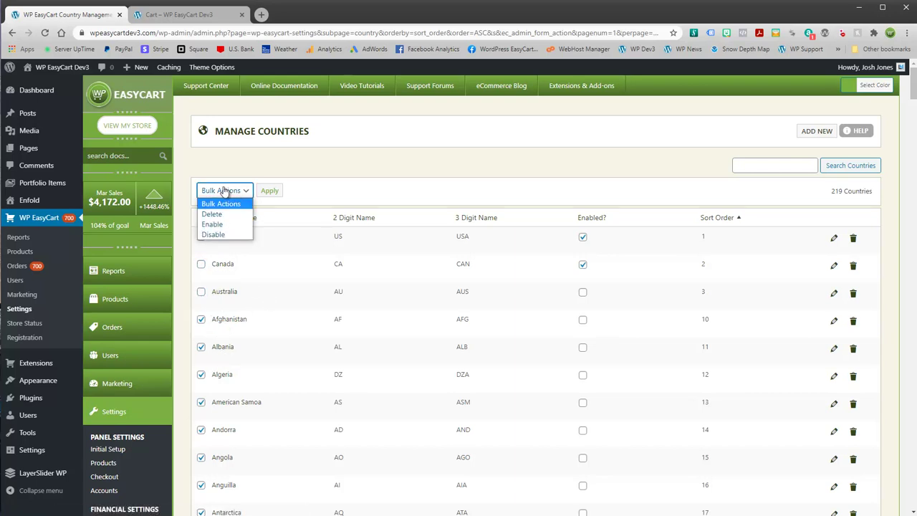
pyautogui.click(214, 234)
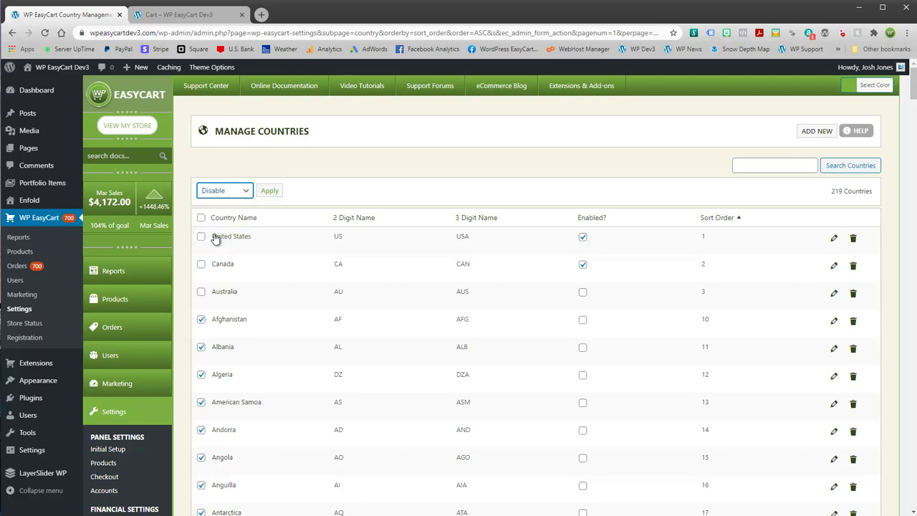
pyautogui.click(270, 194)
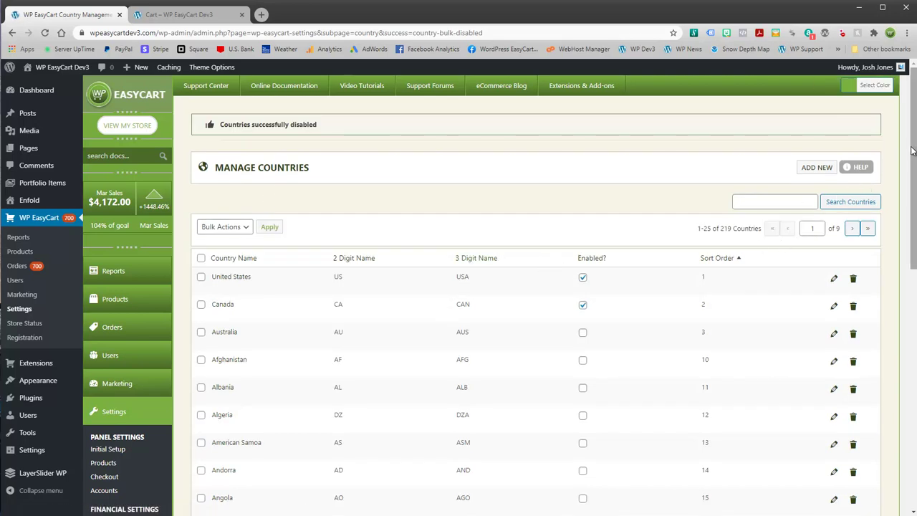
# - Set the countries list to 250 per page again and check the enabled status down the list
pyautogui.moveTo(914, 168); pyautogui.dragTo(899, 431)
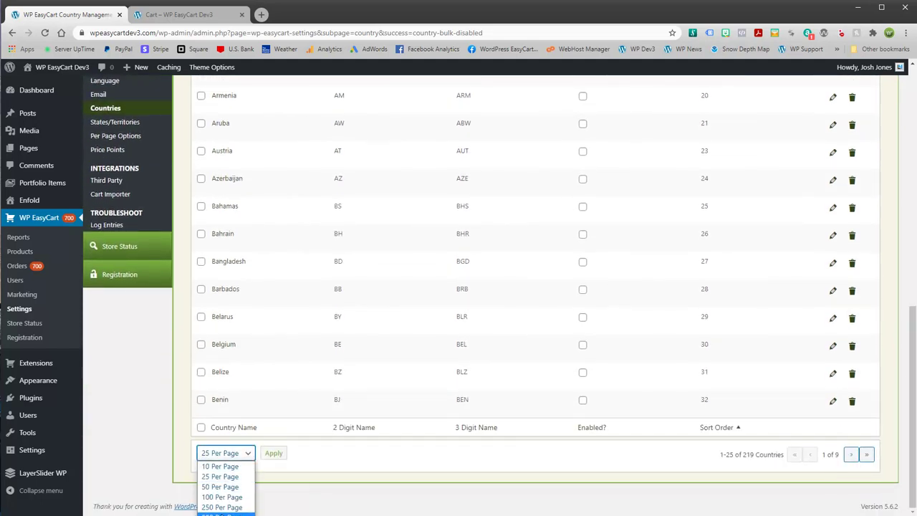
pyautogui.click(222, 507)
pyautogui.click(273, 453)
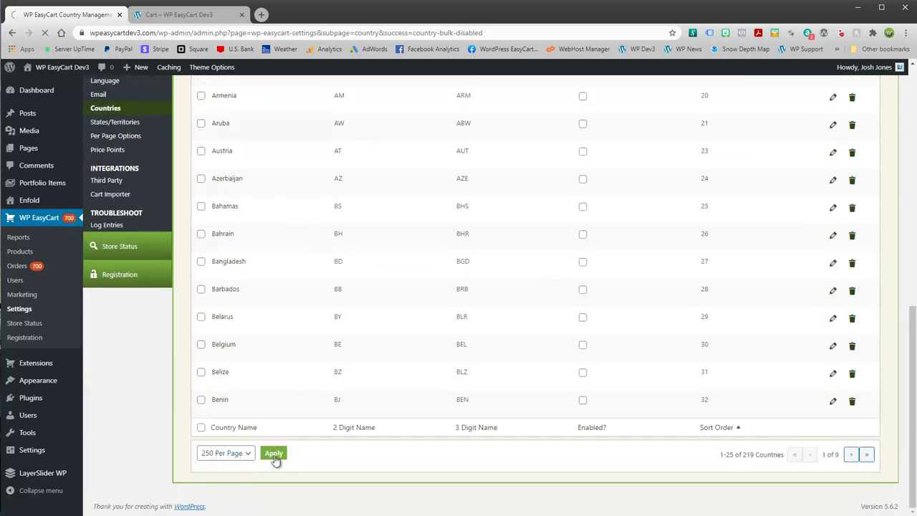
pyautogui.moveTo(913, 88); pyautogui.dragTo(874, 442)
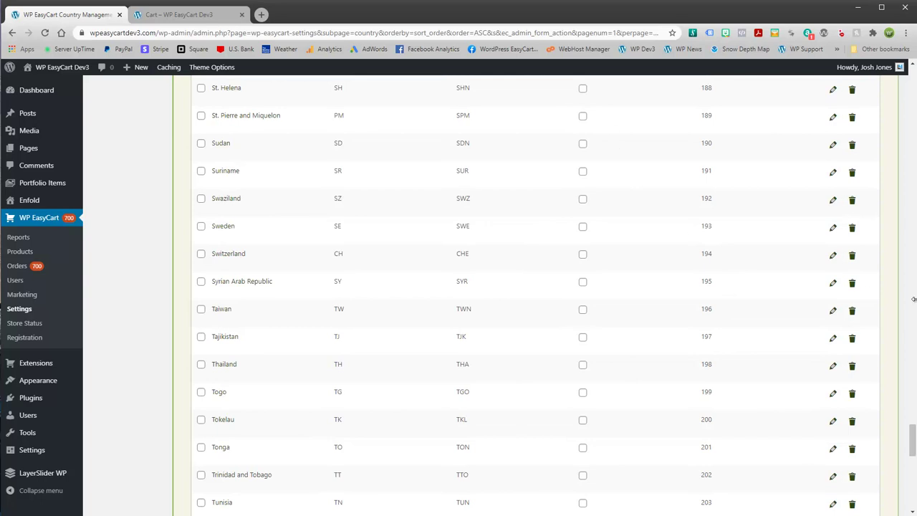
pyautogui.moveTo(912, 455); pyautogui.dragTo(912, 91)
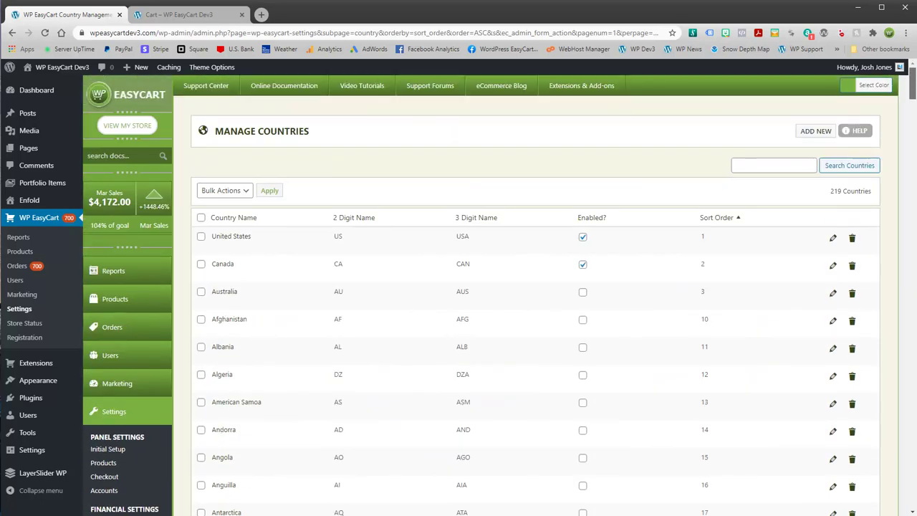
# - Enable Australia in the countries list with the bulk Enable action
pyautogui.click(201, 294)
pyautogui.click(239, 190)
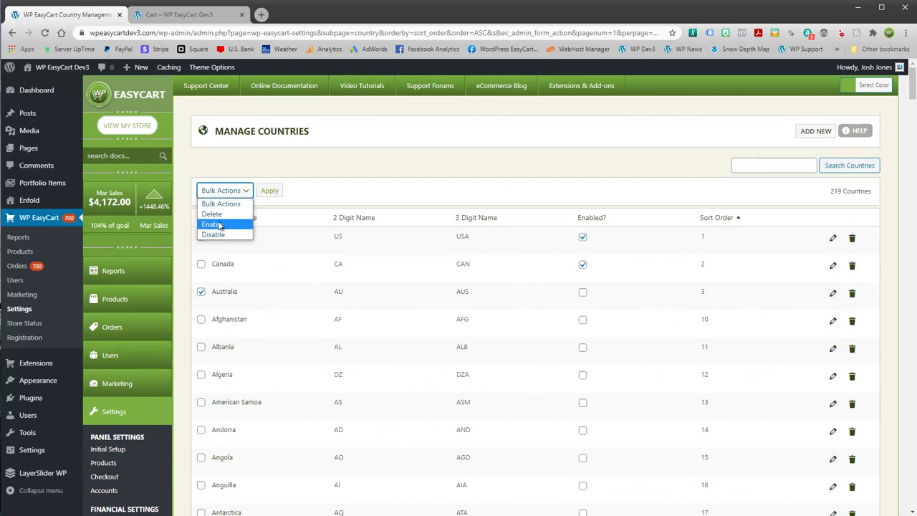
pyautogui.click(217, 223)
pyautogui.click(271, 190)
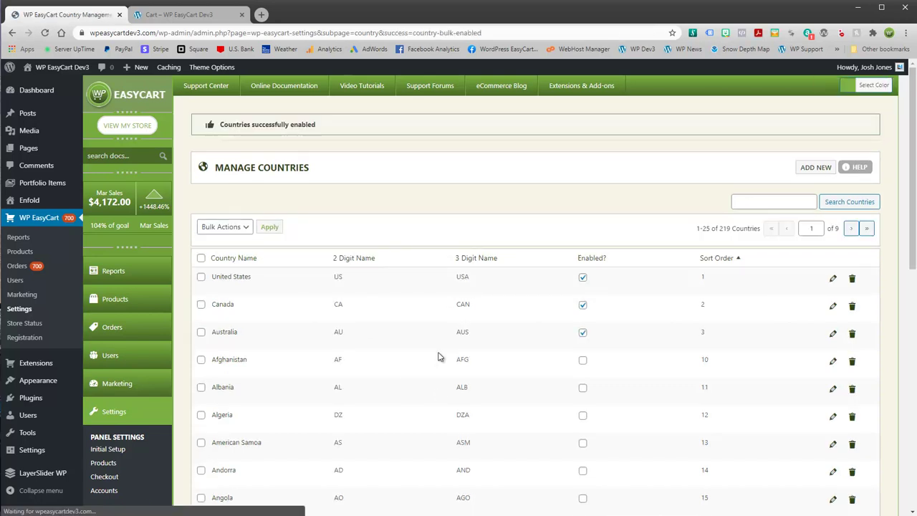
# - Switch to the store's checkout page, reload it and set the billing country to United States
pyautogui.click(181, 17)
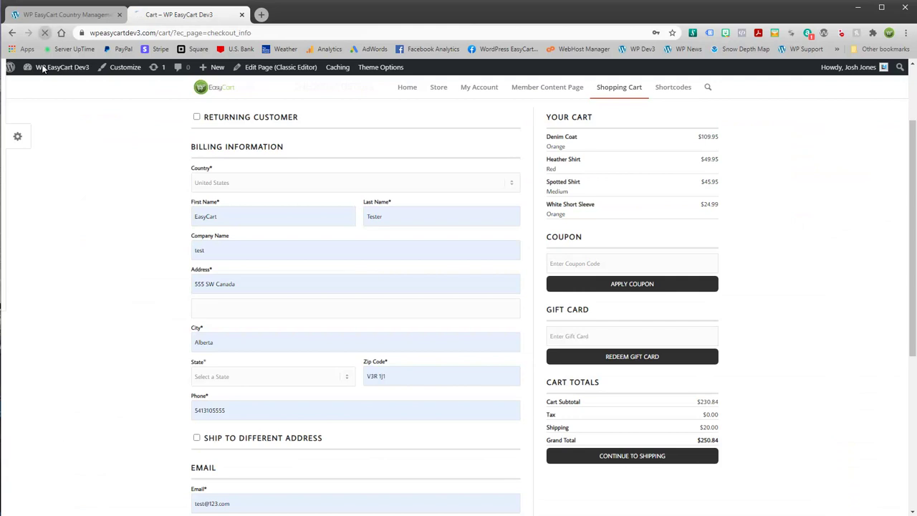
pyautogui.click(45, 33)
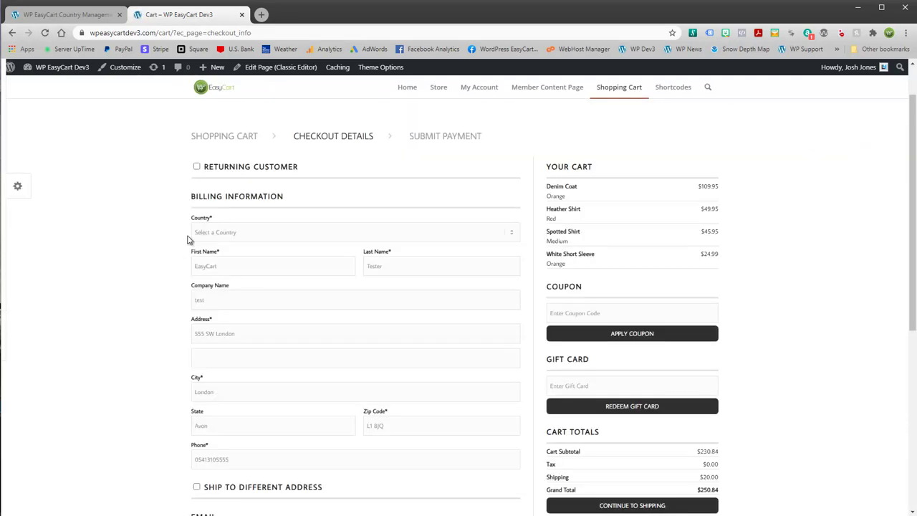
pyautogui.click(227, 237)
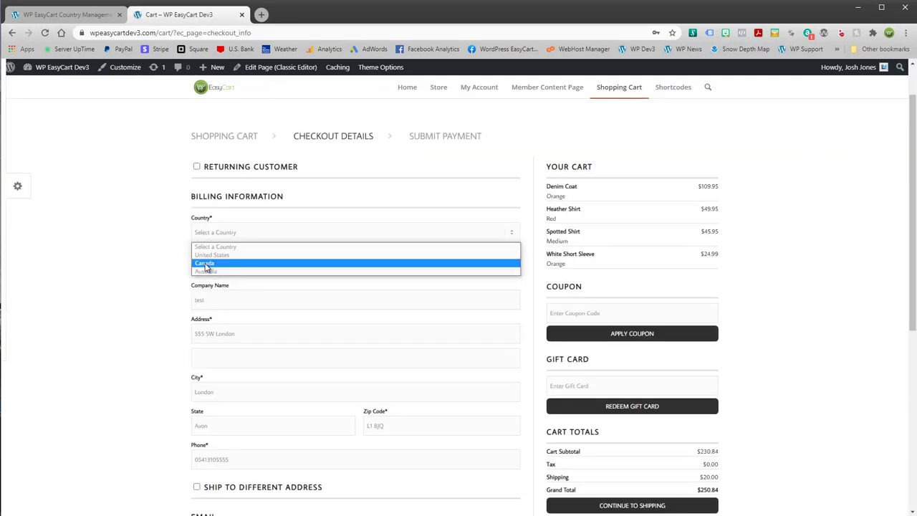
pyautogui.click(211, 255)
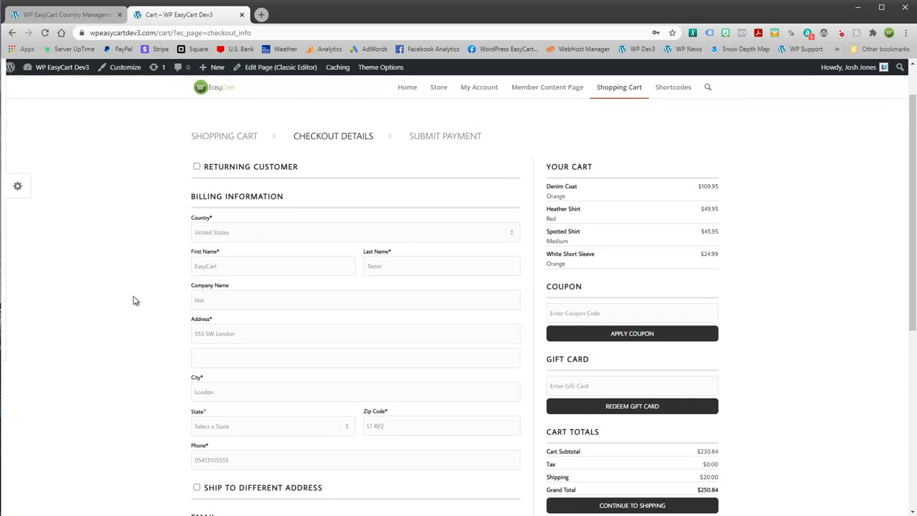
# - Look through the billing state choices for the United States without selecting one
pyautogui.click(205, 432)
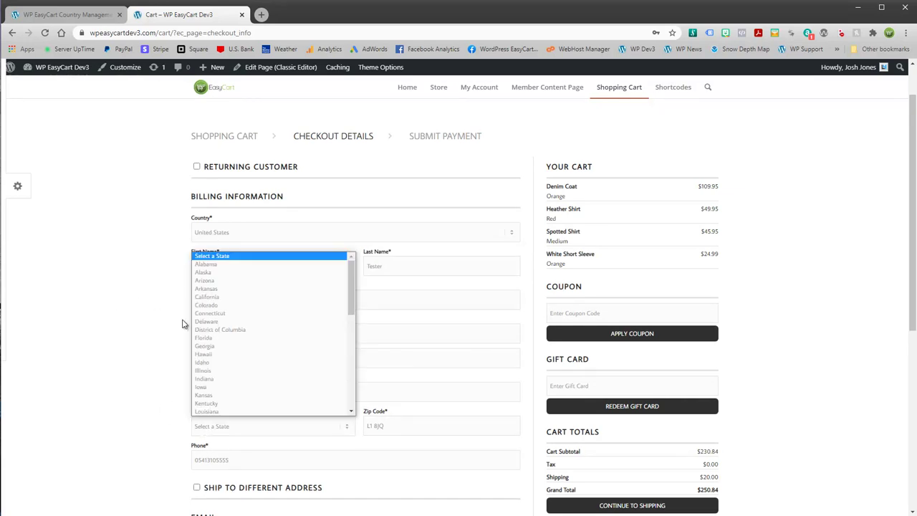
pyautogui.moveTo(352, 301); pyautogui.dragTo(362, 255)
pyautogui.click(157, 245)
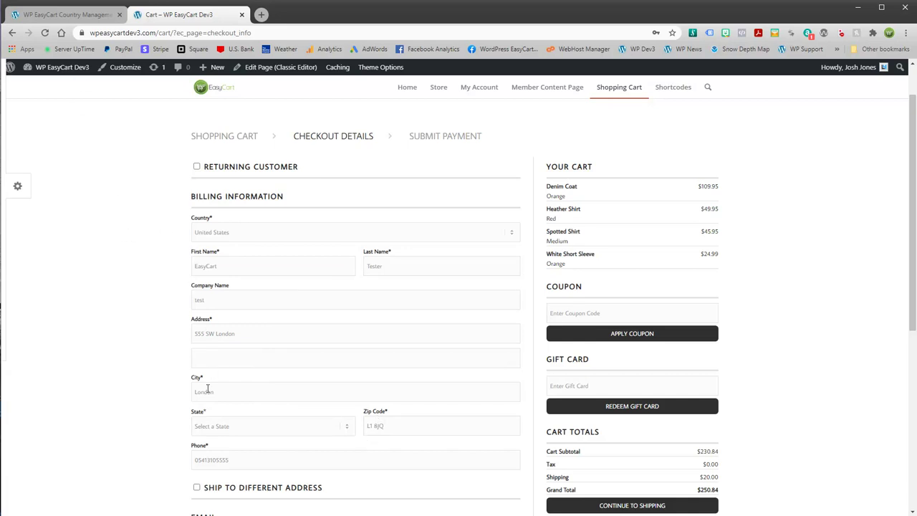
# - Return to the WP EasyCart admin, open the States/Territories settings and review the first page of states
pyautogui.click(66, 18)
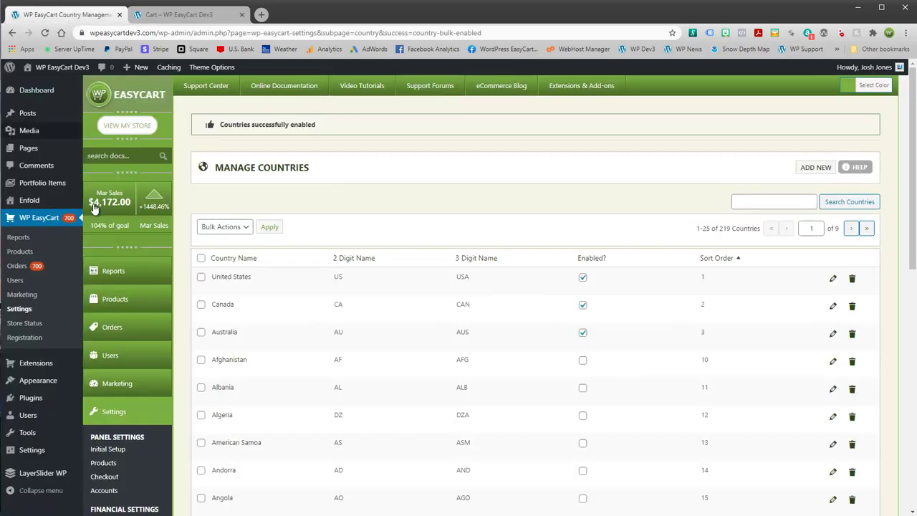
pyautogui.scroll(-4, 114, 401)
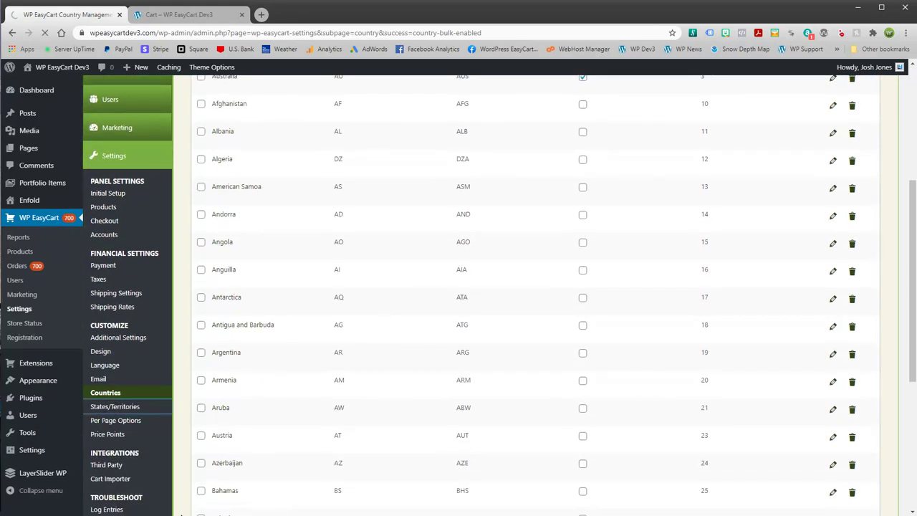
pyautogui.click(109, 411)
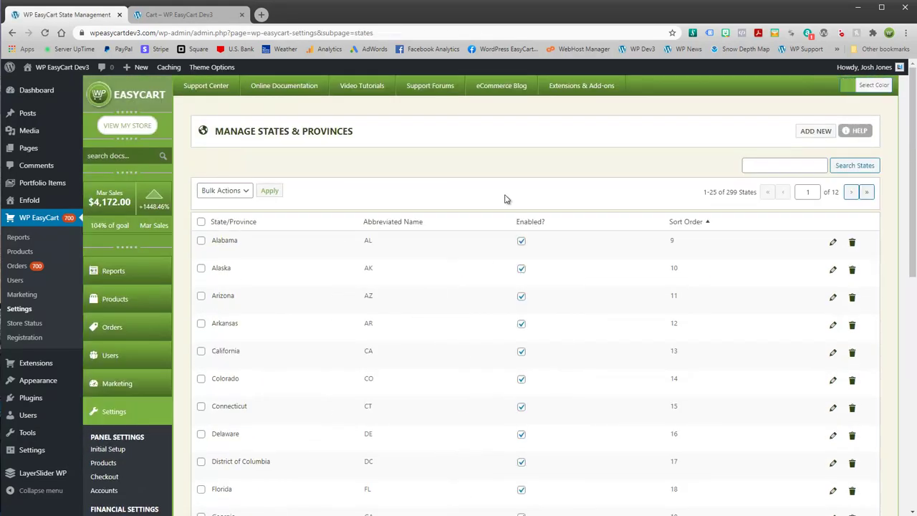
pyautogui.scroll(-4, 608, 276)
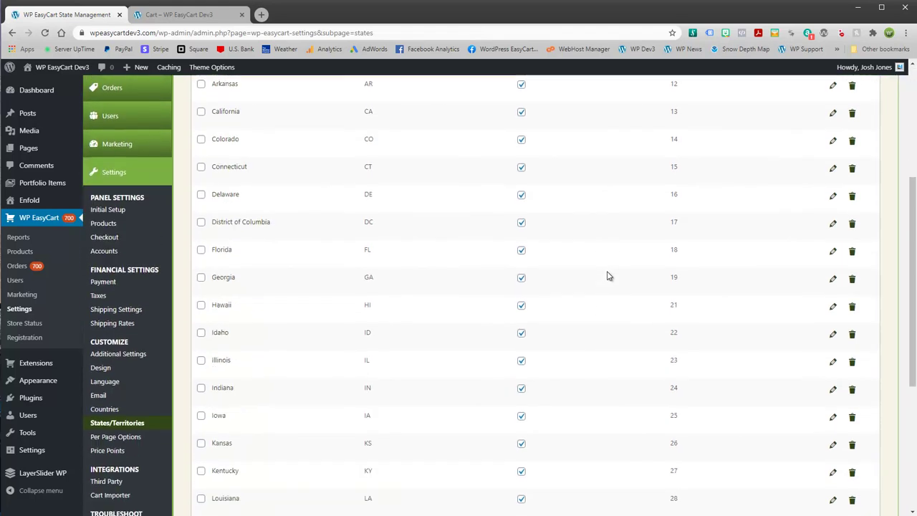
pyautogui.scroll(-4, 608, 276)
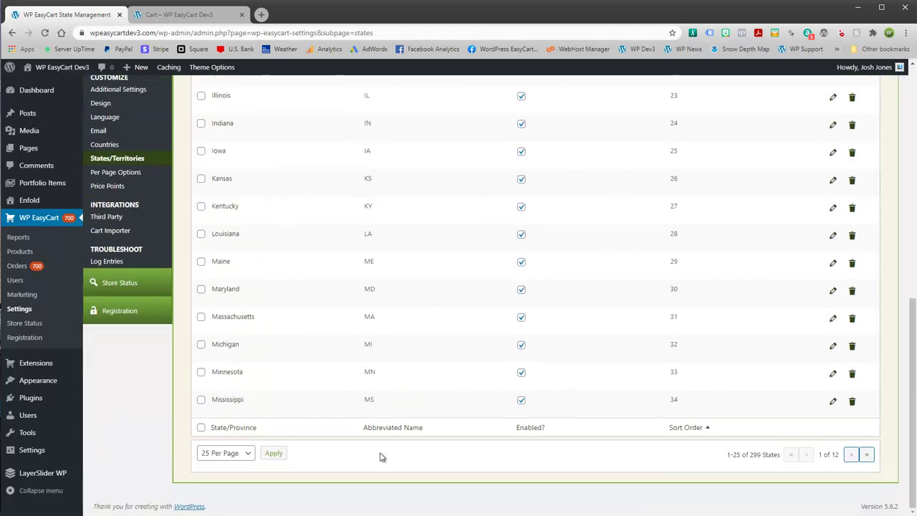
pyautogui.scroll(8, 778, 423)
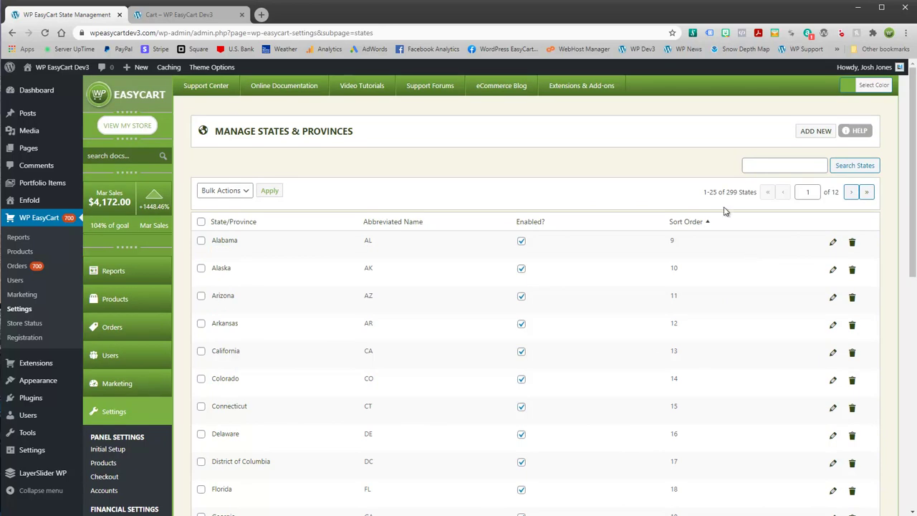
# - Set the states and provinces list to 500 per page
pyautogui.scroll(-8, 241, 380)
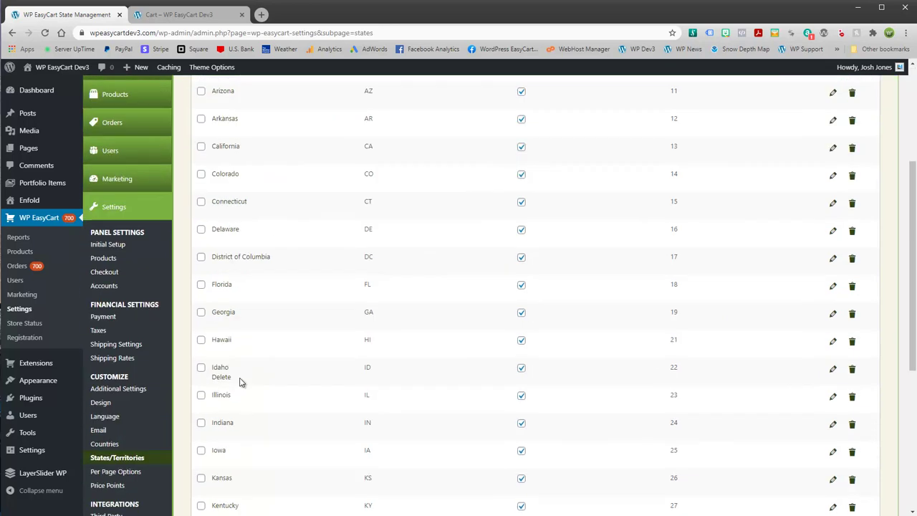
pyautogui.click(247, 457)
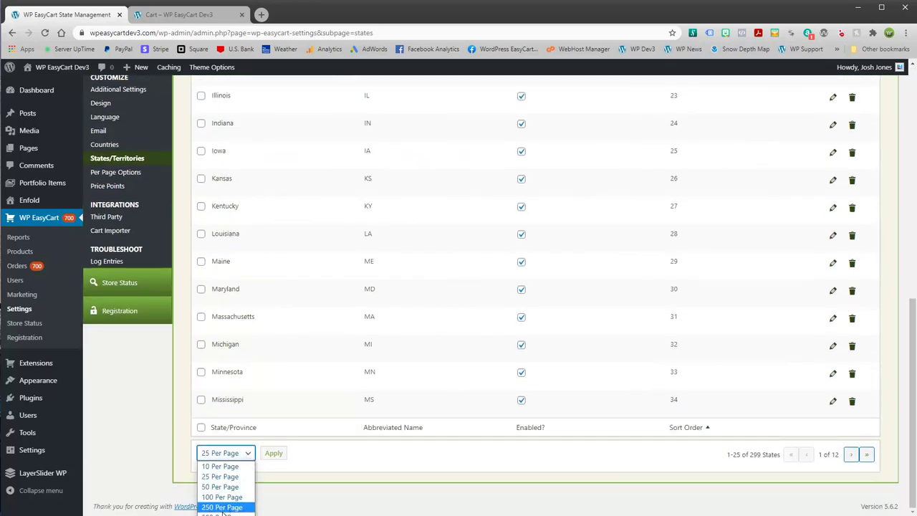
pyautogui.click(225, 503)
pyautogui.click(272, 455)
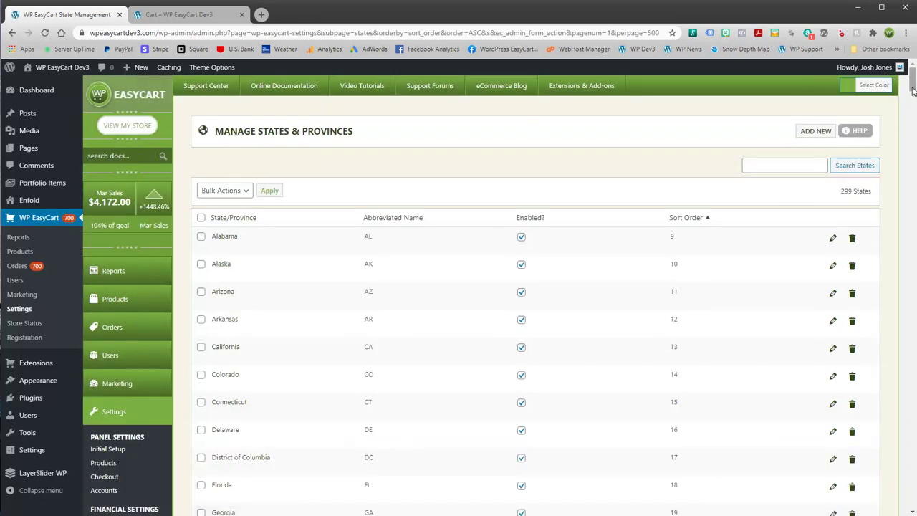
# - Select all states except Alabama, Alaska and Arizona, and view the available bulk actions without applying one
pyautogui.moveTo(912, 95); pyautogui.dragTo(909, 67)
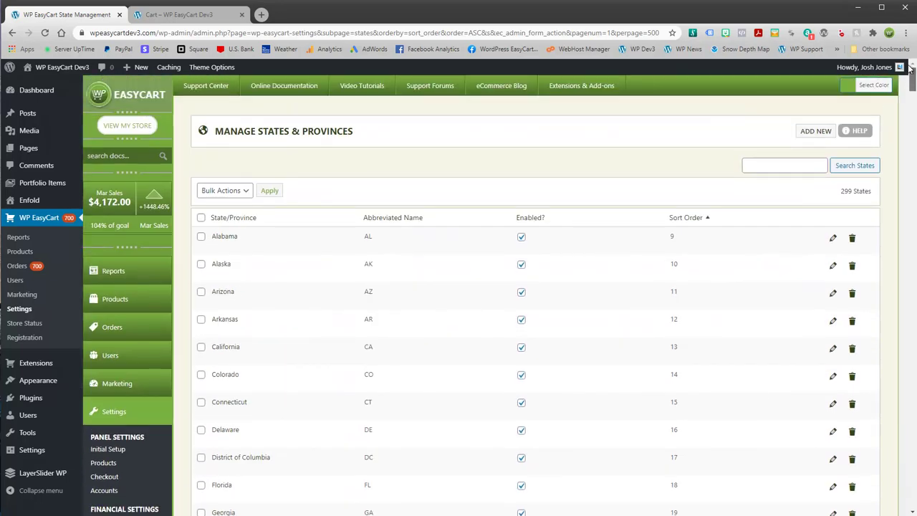
pyautogui.click(201, 218)
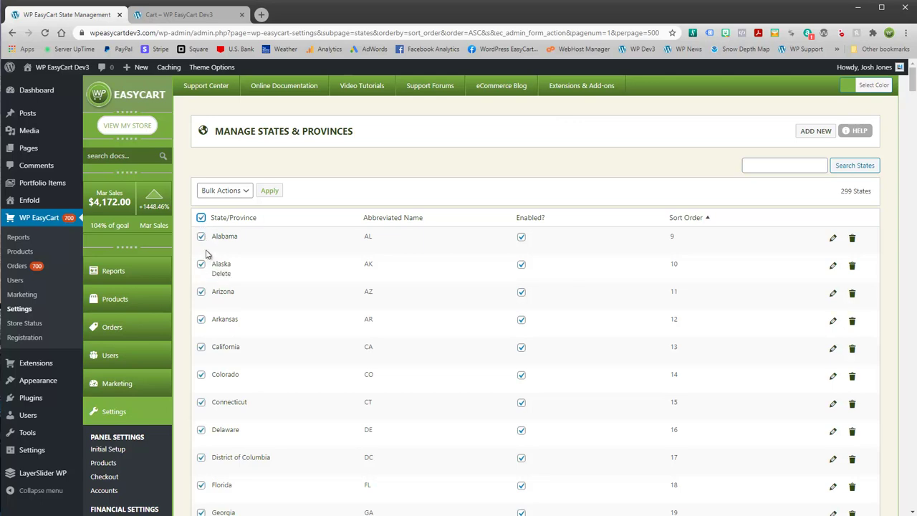
pyautogui.click(201, 236)
pyautogui.click(202, 264)
pyautogui.click(201, 292)
pyautogui.click(228, 191)
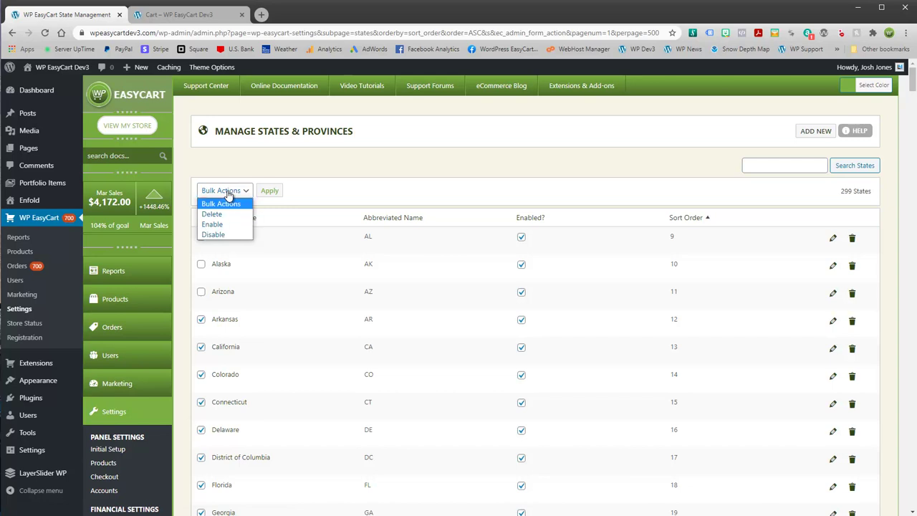
pyautogui.click(351, 191)
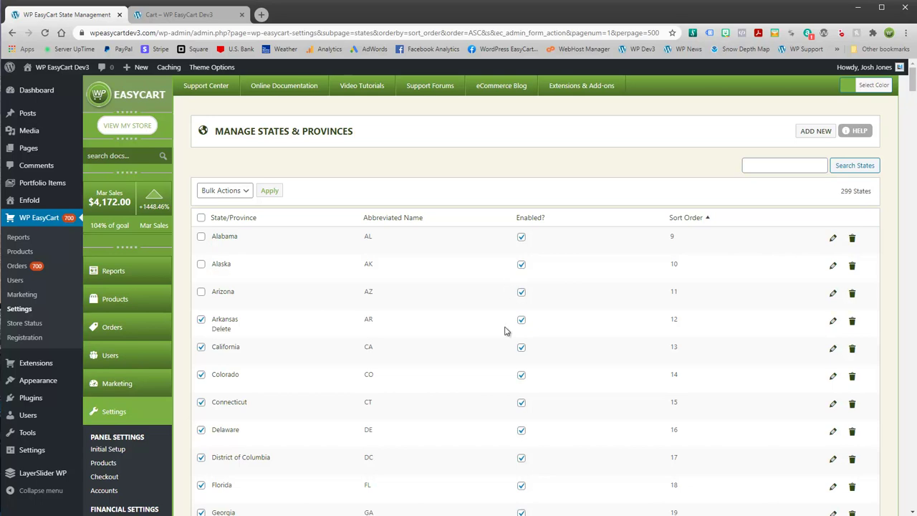
# - Open the Arizona state record for editing and view its country choices, leaving United States selected
pyautogui.click(832, 294)
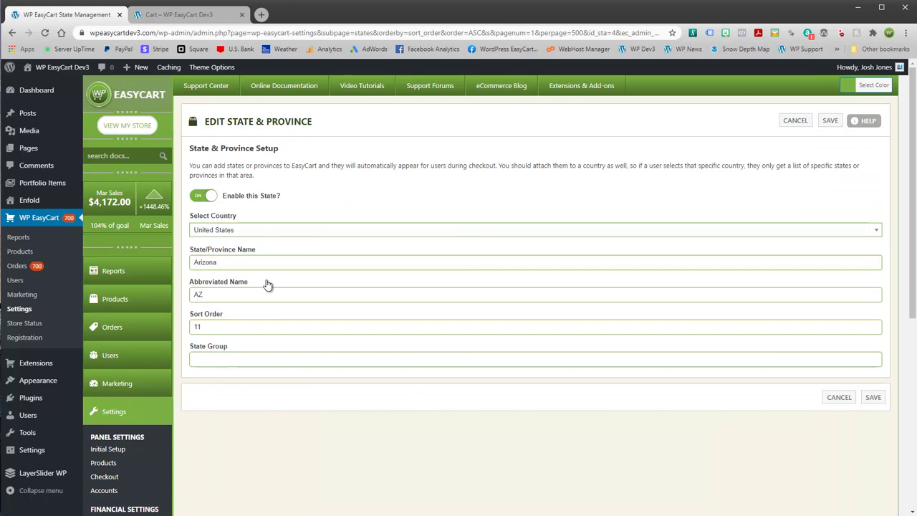
pyautogui.click(238, 230)
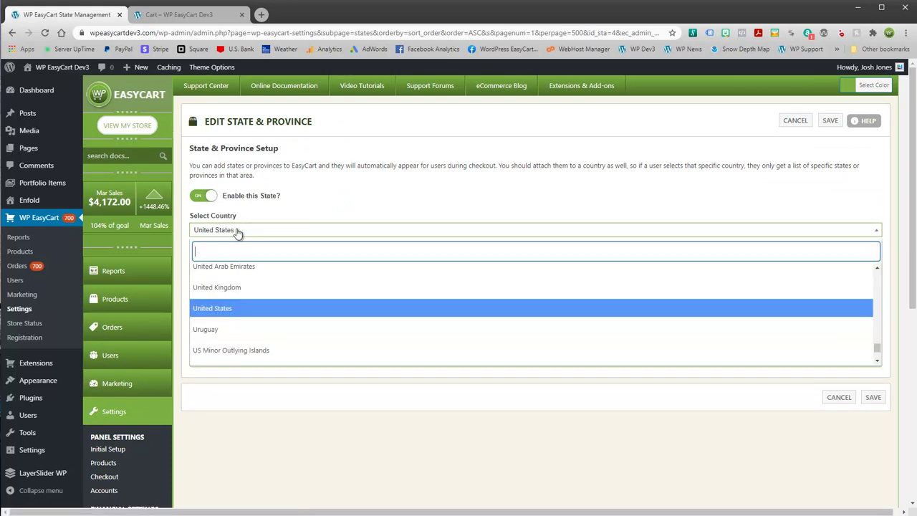
pyautogui.click(264, 230)
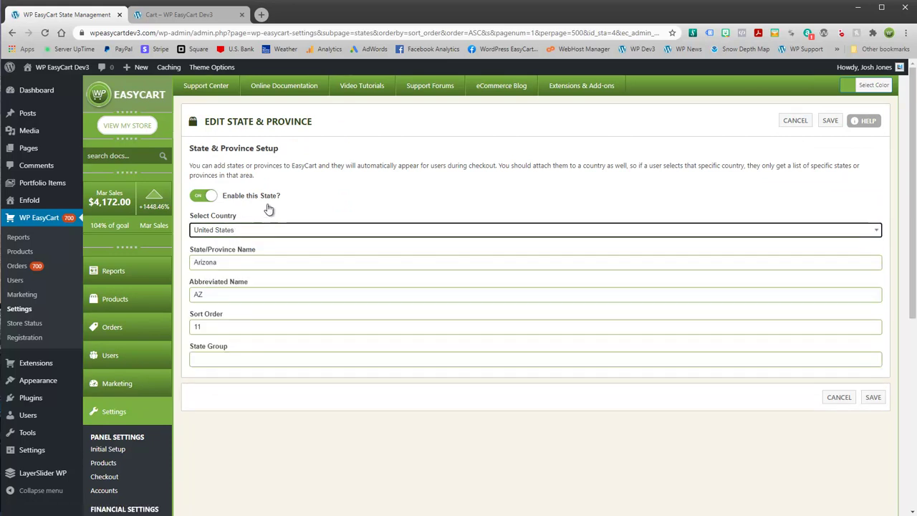
# - Switch to the store's checkout page and look through the billing states offered for the United States
pyautogui.click(179, 15)
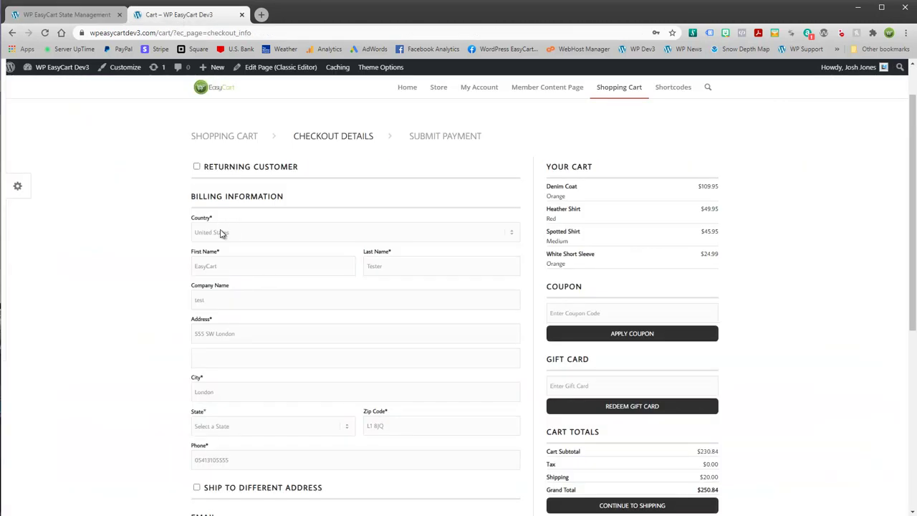
pyautogui.click(214, 428)
pyautogui.scroll(-9, 215, 322)
pyautogui.scroll(9, 217, 288)
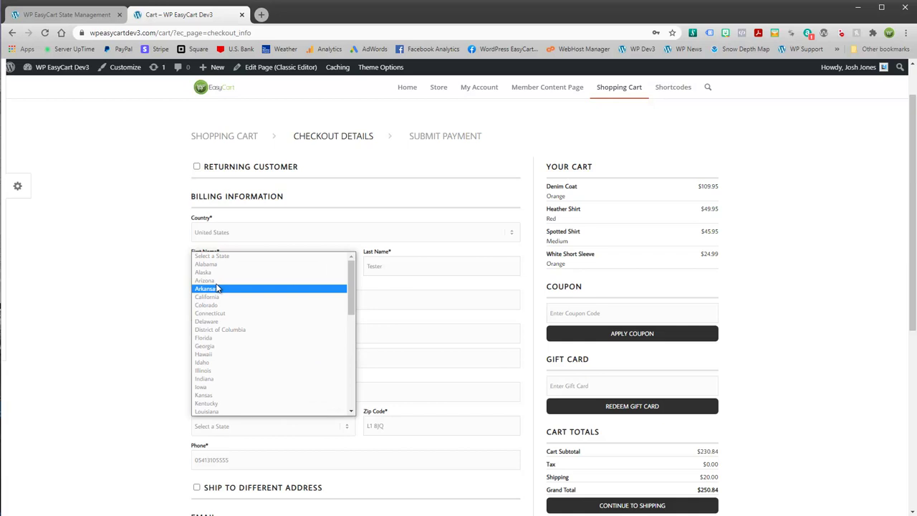
# - Set the billing country to Canada and look through its province choices without selecting one
pyautogui.click(214, 231)
pyautogui.click(209, 268)
pyautogui.click(209, 267)
pyautogui.click(211, 236)
pyautogui.click(211, 266)
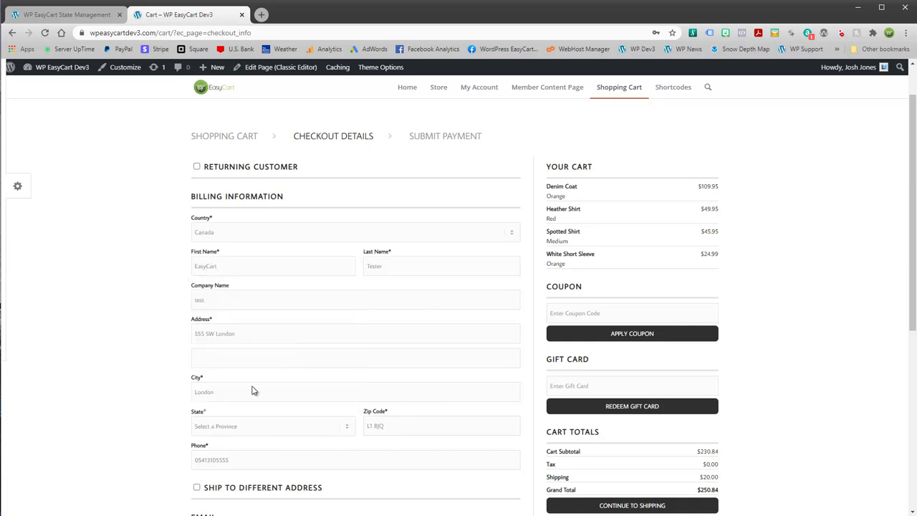
pyautogui.click(259, 432)
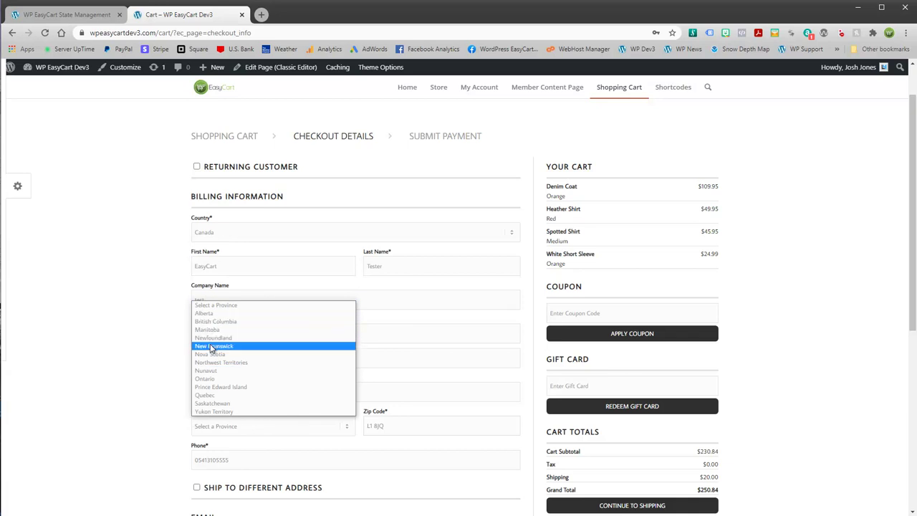
pyautogui.click(141, 304)
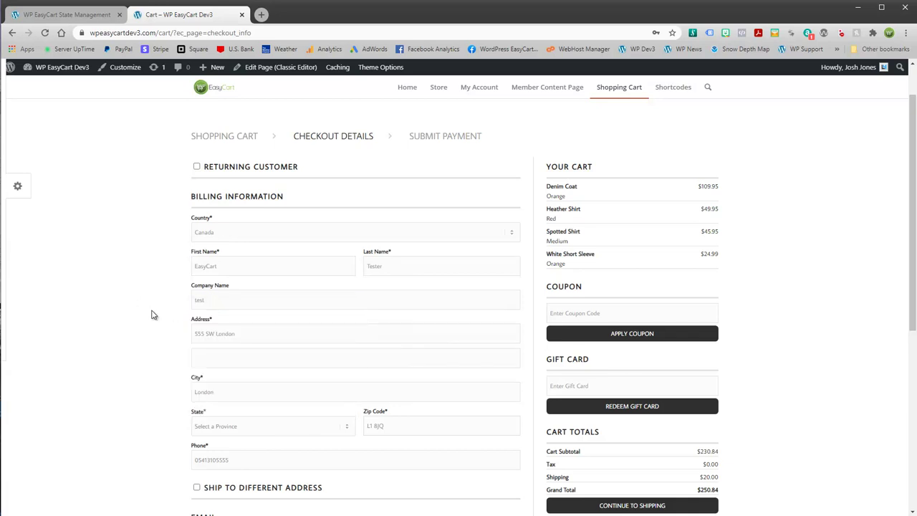
# - Set the billing country to Australia and display its state and territory choices
pyautogui.click(212, 236)
pyautogui.click(210, 272)
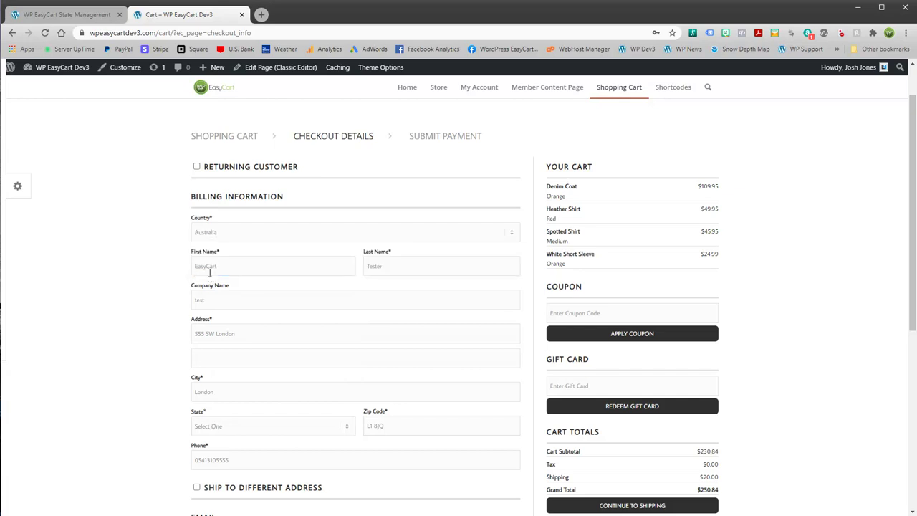
pyautogui.click(237, 427)
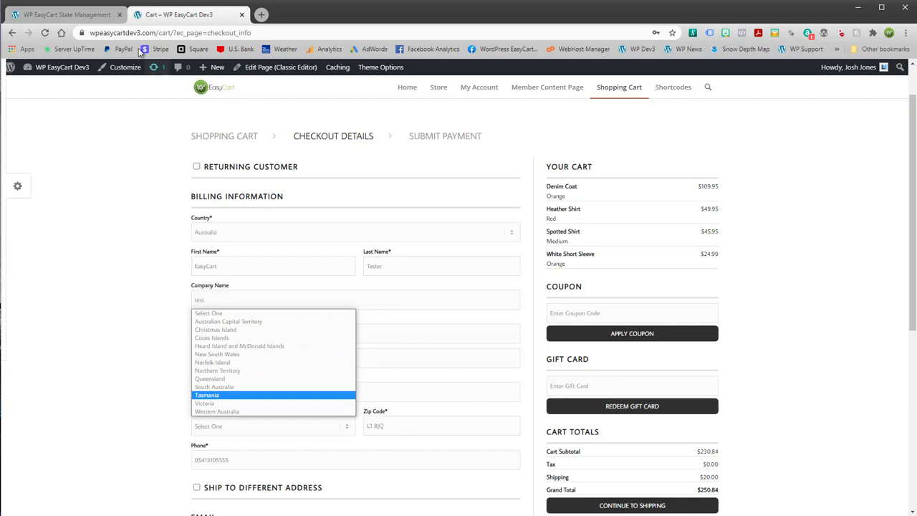
# - Return to the WP EasyCart admin, open Shipping Settings and examine the country shipping list, states shipping list and shipping zones
pyautogui.click(79, 15)
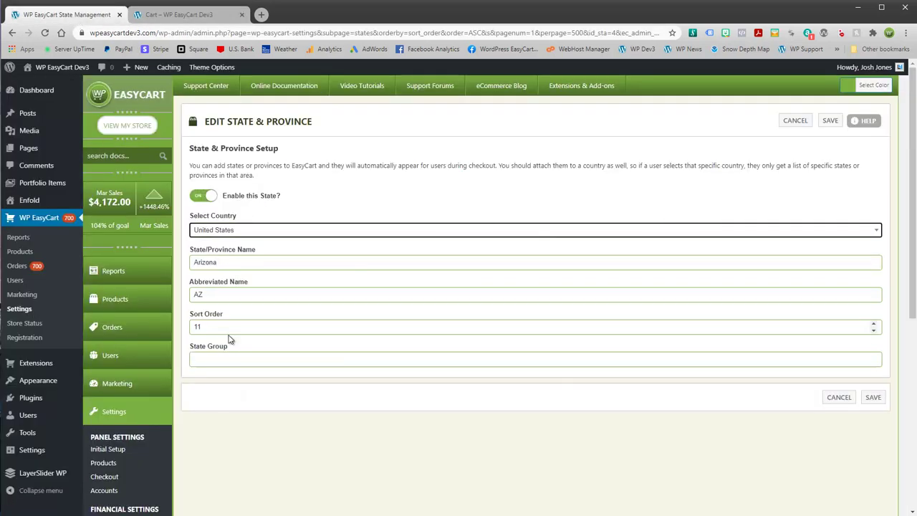
pyautogui.scroll(-5, 225, 425)
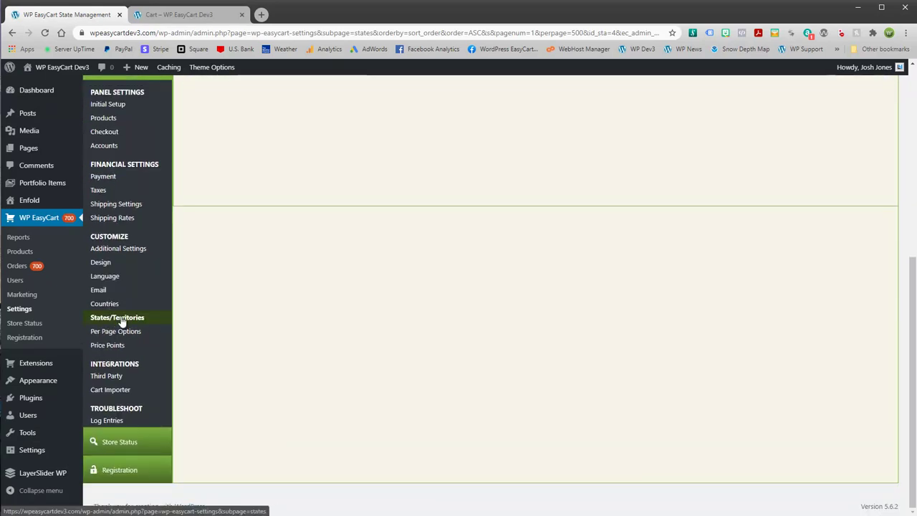
pyautogui.click(121, 207)
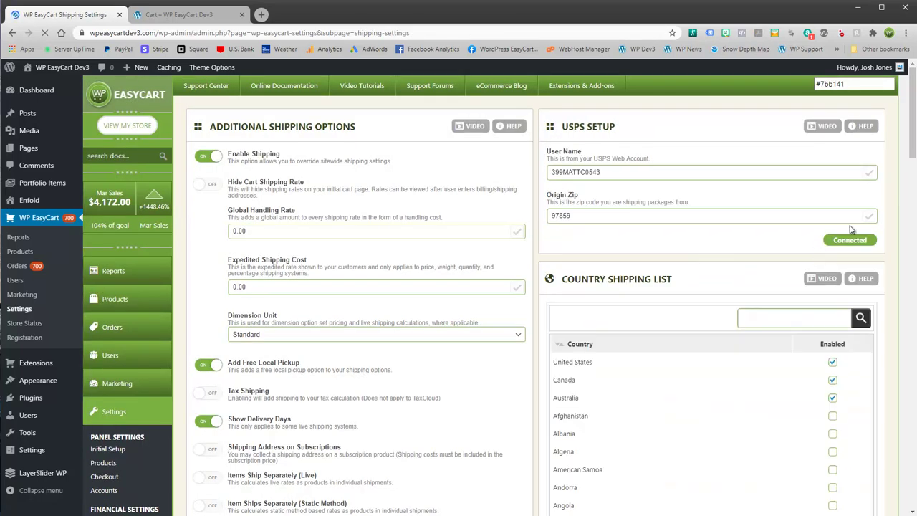
pyautogui.moveTo(914, 85); pyautogui.dragTo(894, 244)
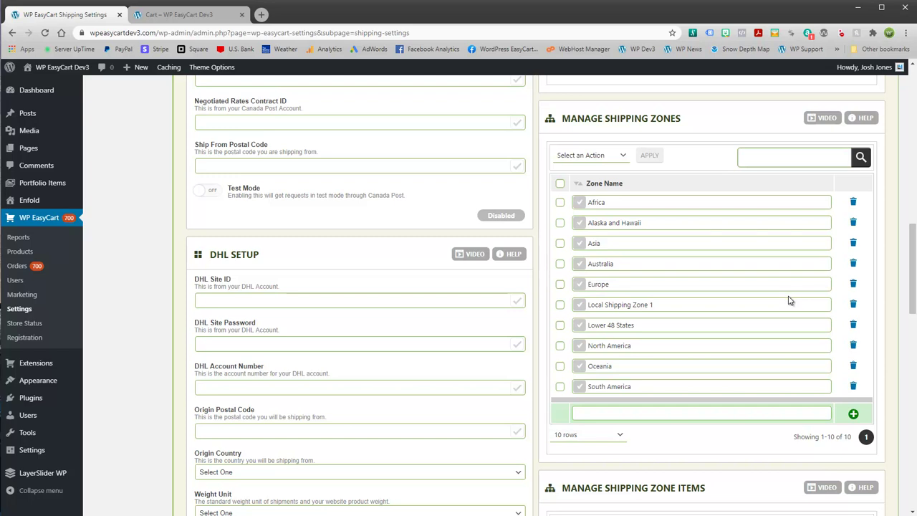
pyautogui.moveTo(912, 298); pyautogui.dragTo(912, 206)
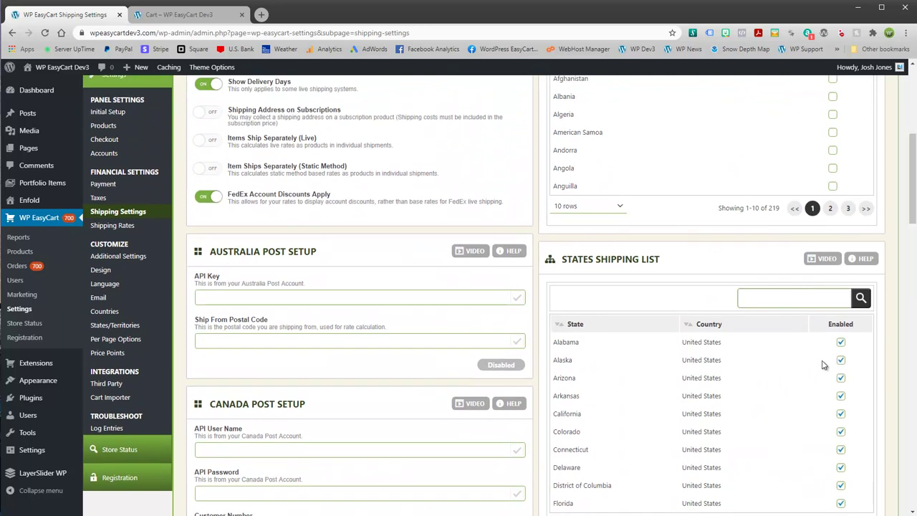
pyautogui.scroll(3, 862, 240)
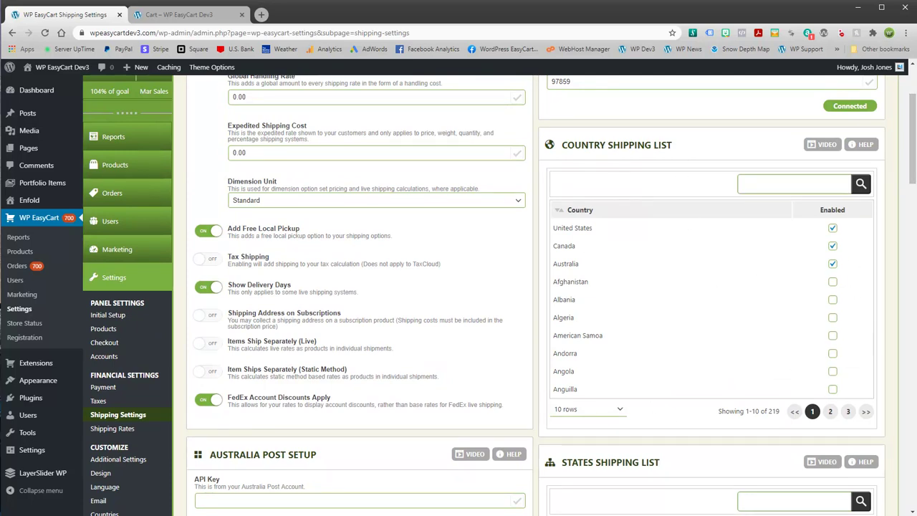
pyautogui.scroll(-4, 912, 179)
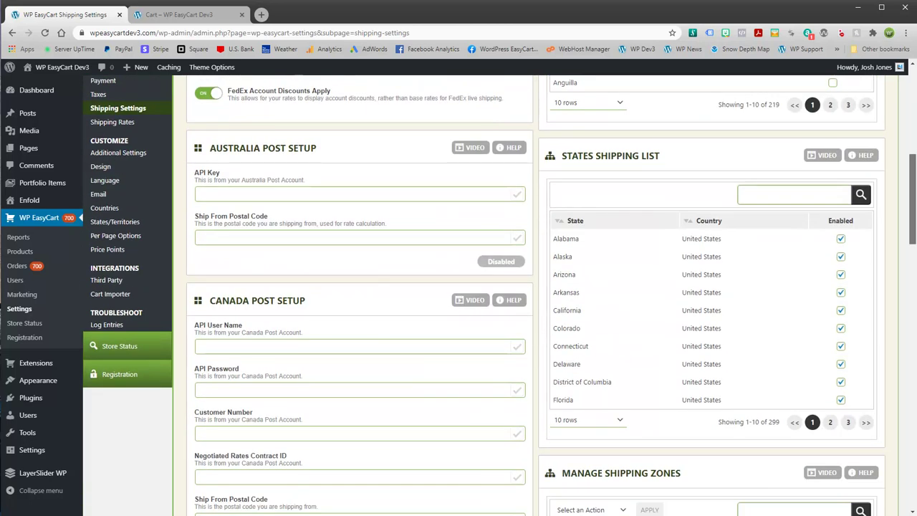
pyautogui.moveTo(913, 231); pyautogui.dragTo(914, 170)
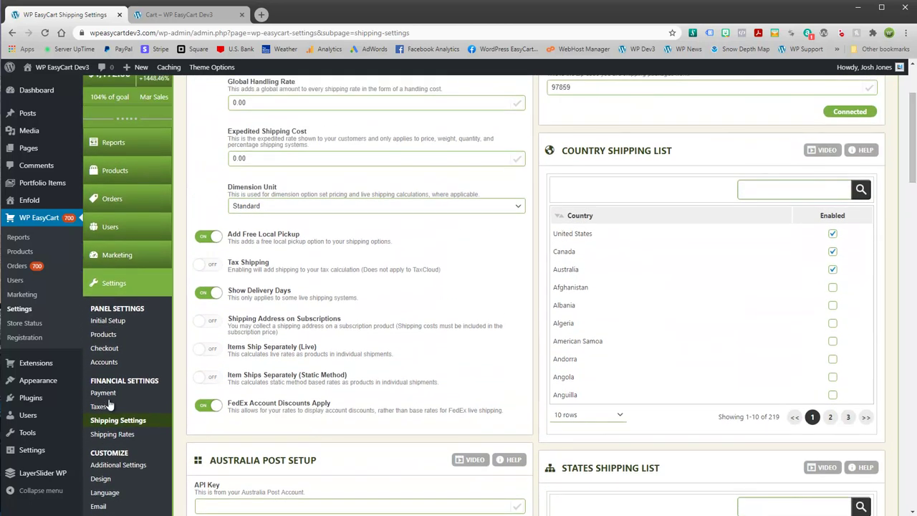
# - Open the Countries settings and review the first page of countries with their enabled status and sort order
pyautogui.scroll(-3, 110, 405)
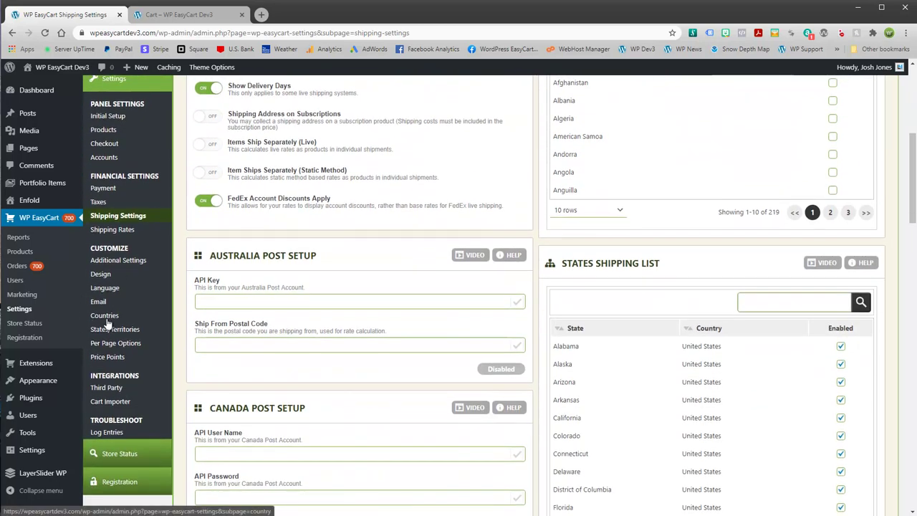
pyautogui.click(112, 320)
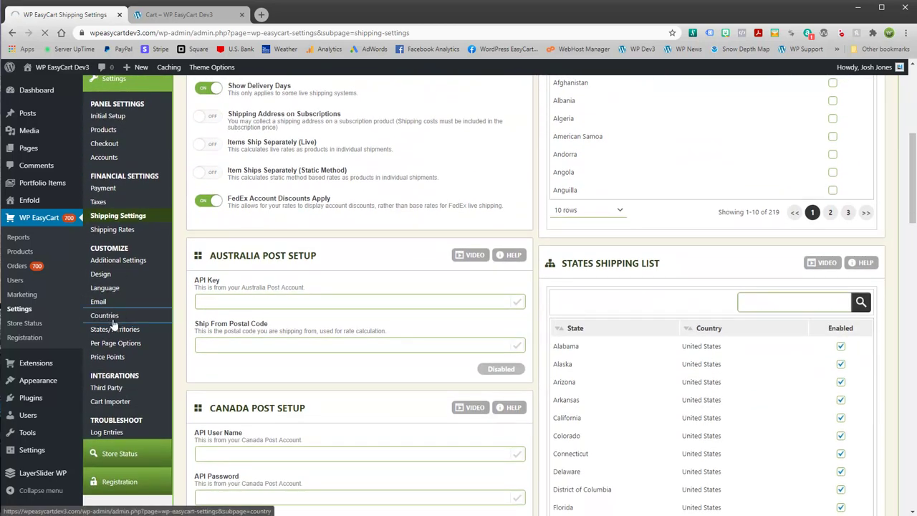
pyautogui.moveTo(908, 189)
pyautogui.mouseDown()
pyautogui.moveTo(911, 376)
pyautogui.moveTo(909, 184)
pyautogui.mouseUp()
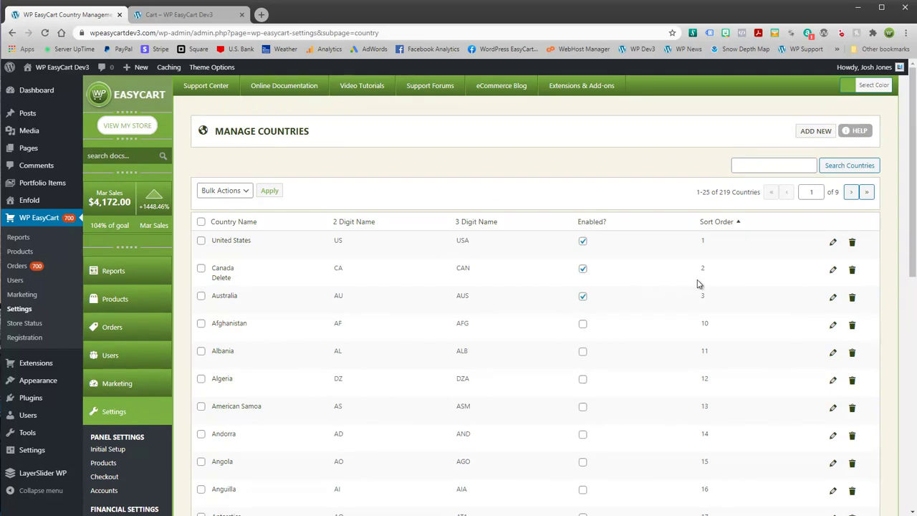
pyautogui.scroll(-3, 327, 296)
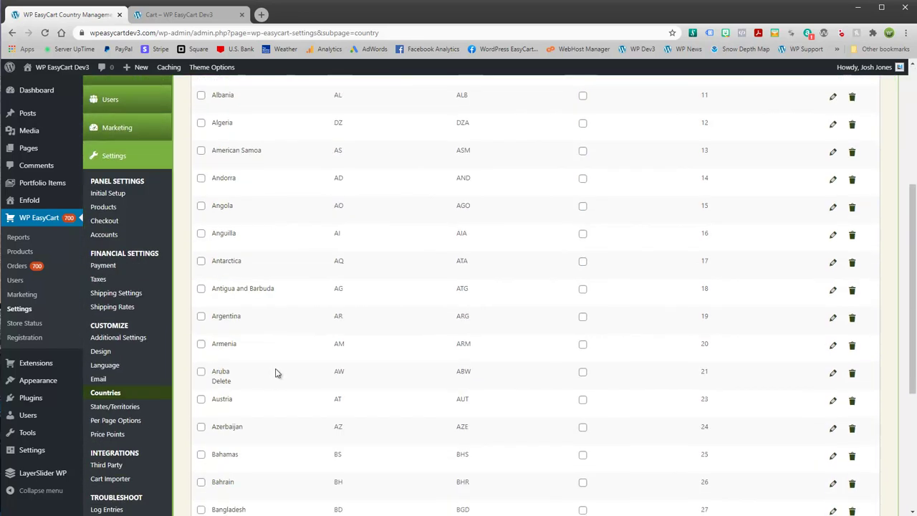